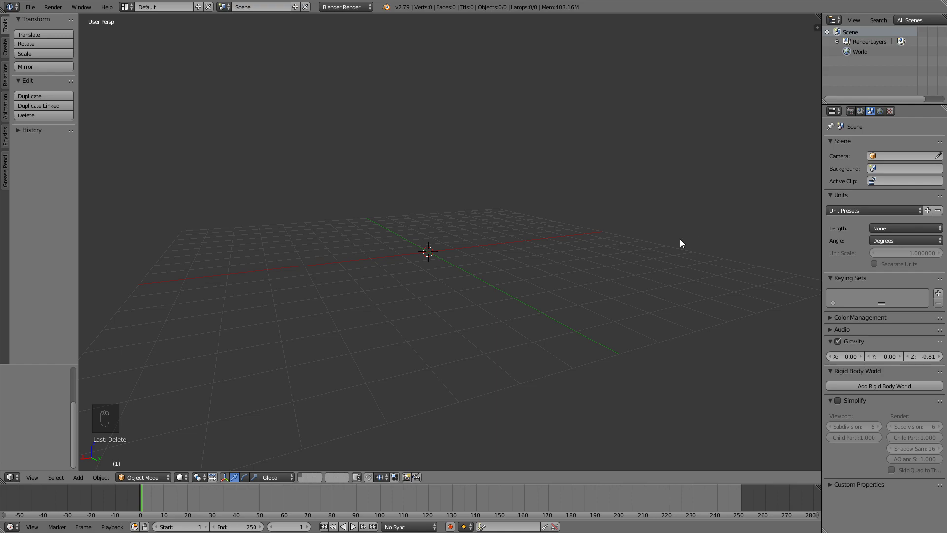
Step: Add a mesh cube at the 3D cursor and enter Edit Mode on it
{"action": "key", "text": "shift+a"}
{"action": "mouse_move", "coordinate": [520, 239]}
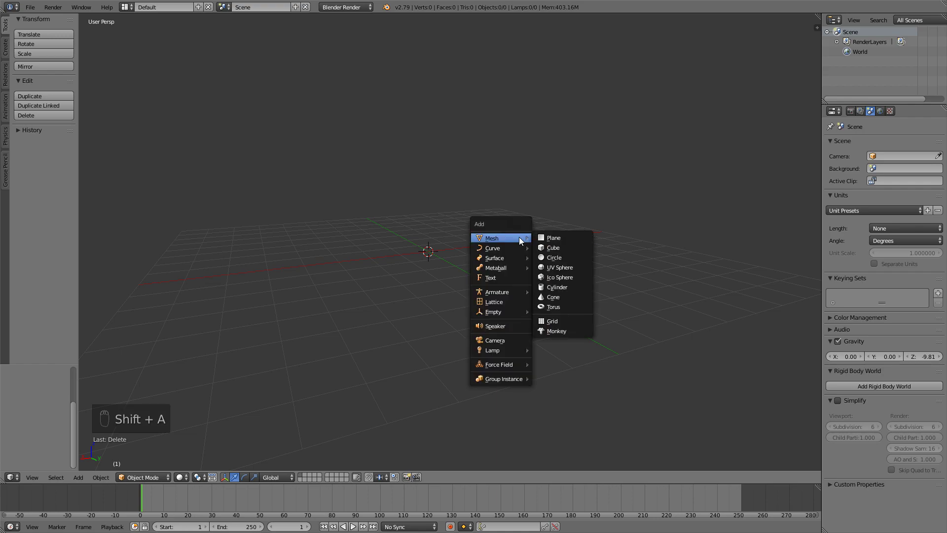
{"action": "left_click", "coordinate": [553, 248]}
{"action": "key", "text": "Tab"}
{"action": "key", "text": "Tab"}
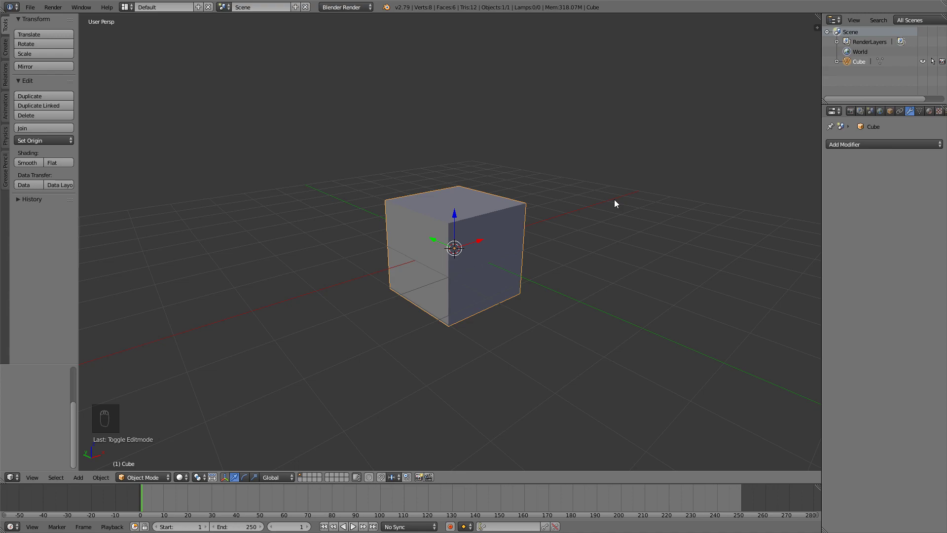
{"action": "key", "text": "Tab"}
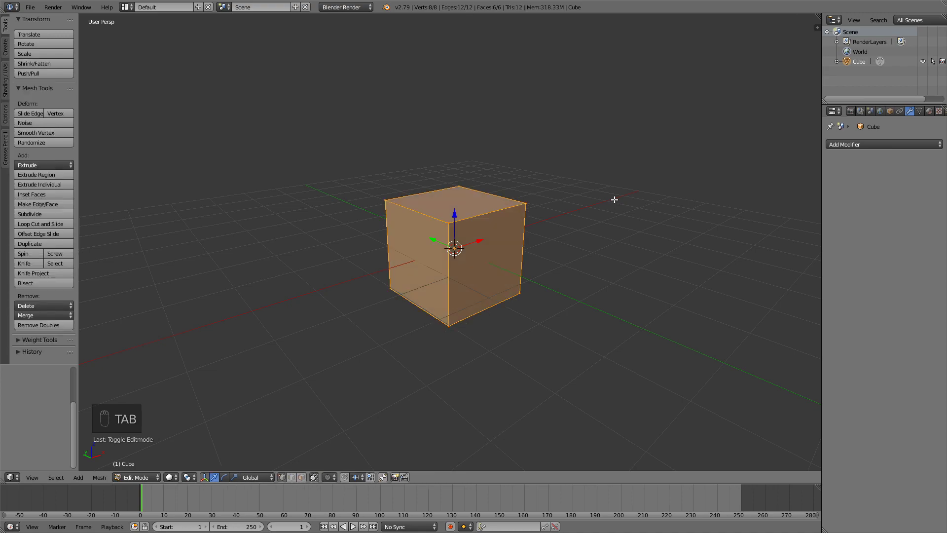
Step: Apply Subdivide Smooth four times to the whole cube to round it into a dense sphere
{"action": "key", "text": "w"}
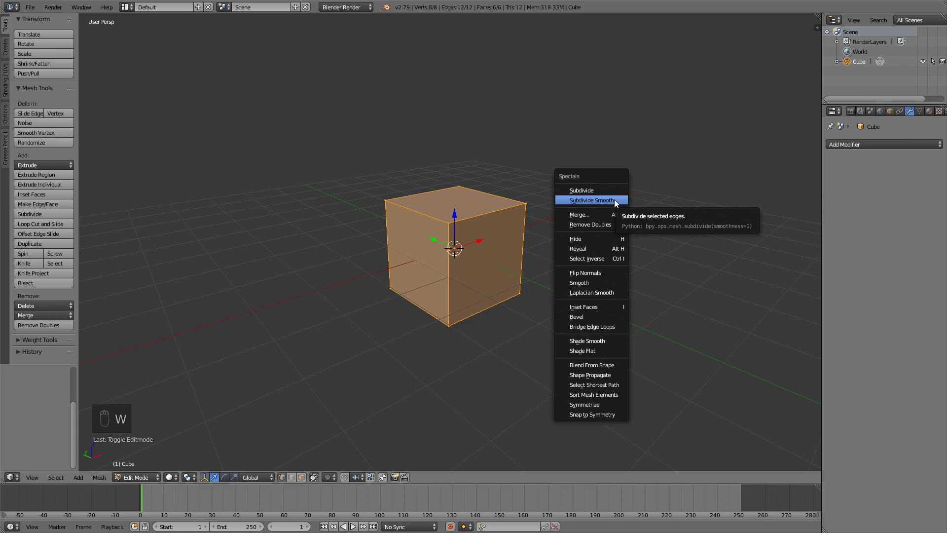
{"action": "left_click", "coordinate": [614, 199]}
{"action": "key", "text": "w"}
{"action": "left_click", "coordinate": [614, 200]}
{"action": "key", "text": "w"}
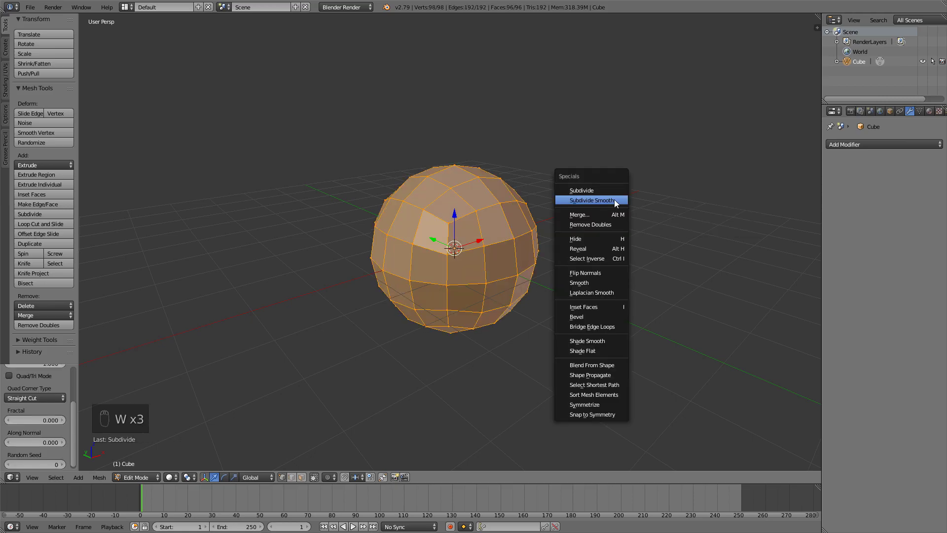
{"action": "left_click", "coordinate": [614, 199]}
{"action": "key", "text": "w"}
{"action": "left_click", "coordinate": [615, 201]}
Step: Bisect the sphere to slice off one side, with Fill and Clear Outer enabled
{"action": "middle_click_drag", "start_coordinate": [636, 193], "coordinate": [504, 179]}
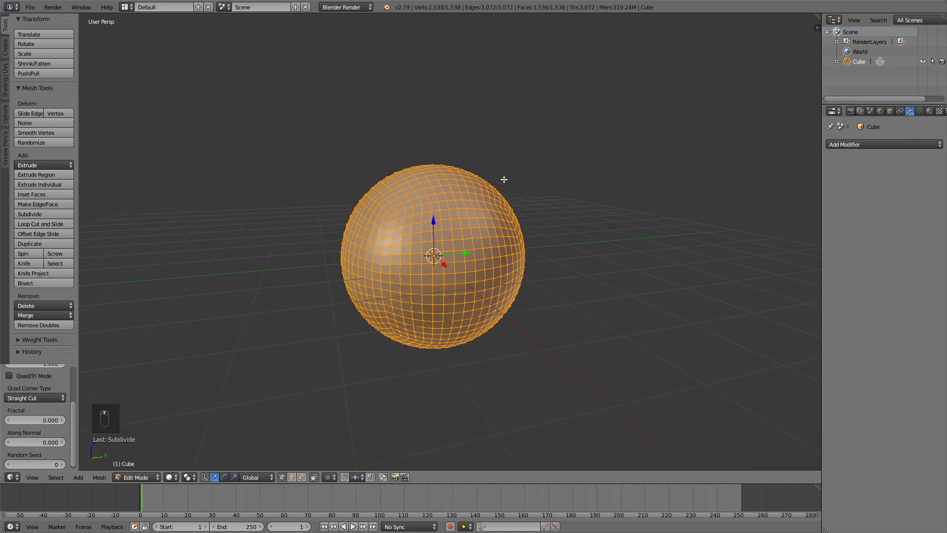
{"action": "key", "text": "space"}
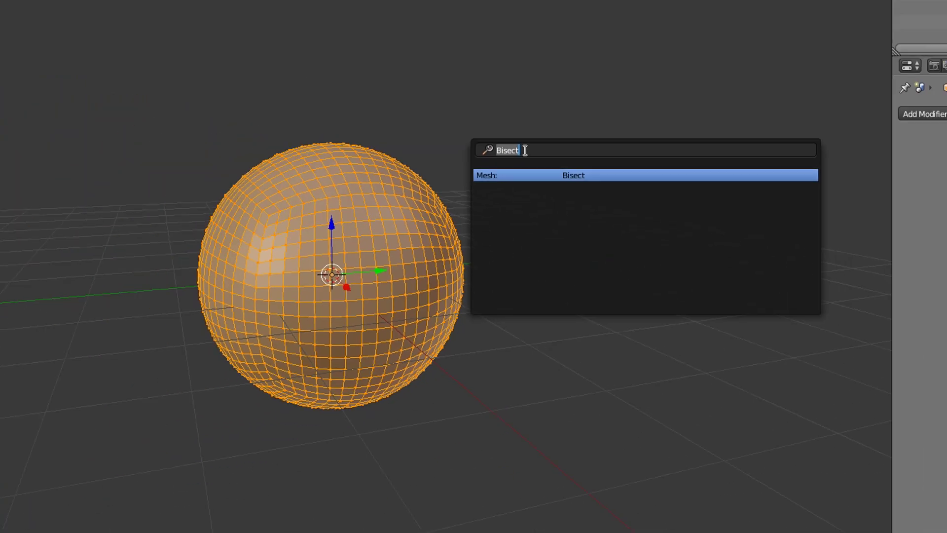
{"action": "key", "text": "Return"}
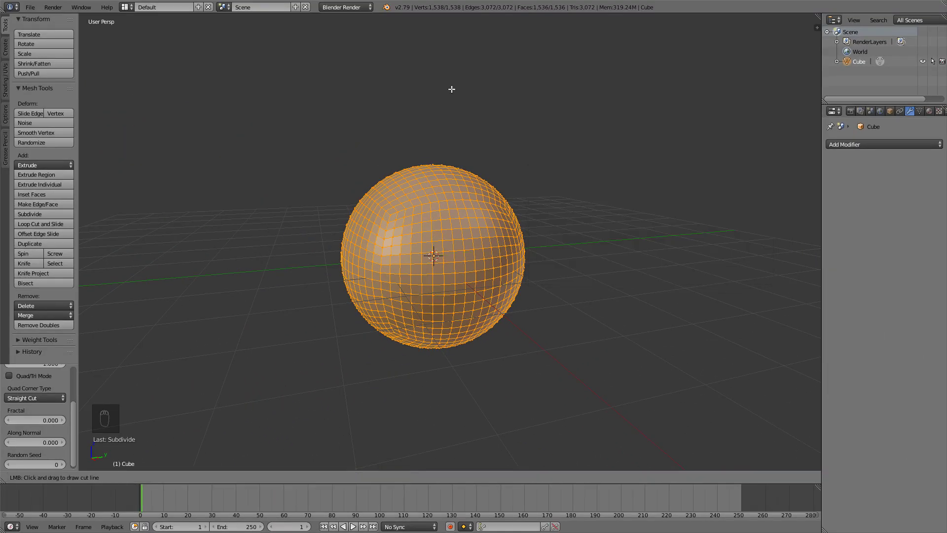
{"action": "left_click_drag", "start_coordinate": [452, 89], "coordinate": [453, 81]}
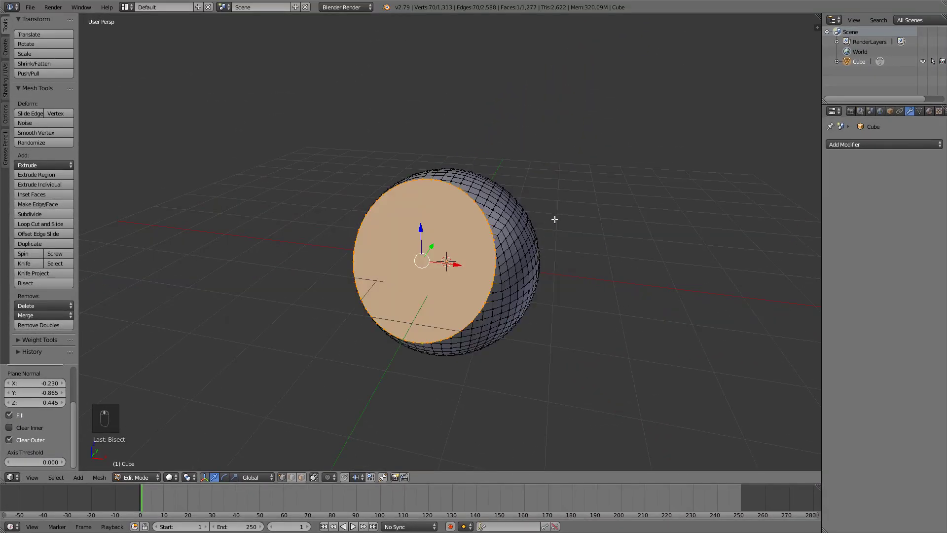
Step: Select the whole mesh and slice a second flat facet off the opposite side with Bisect, using Fill and Clear Outer
{"action": "middle_click_drag", "start_coordinate": [554, 218], "coordinate": [484, 217]}
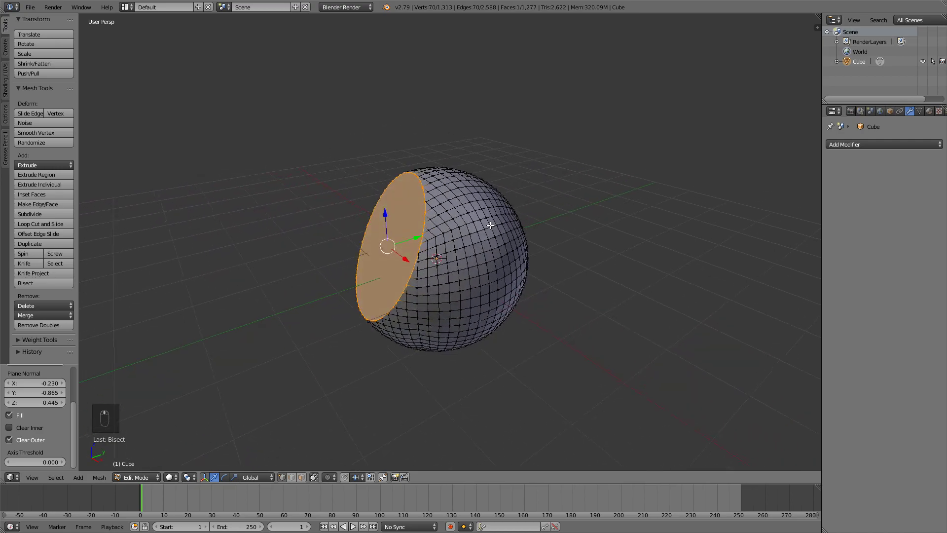
{"action": "key", "text": "a"}
{"action": "key", "text": "a"}
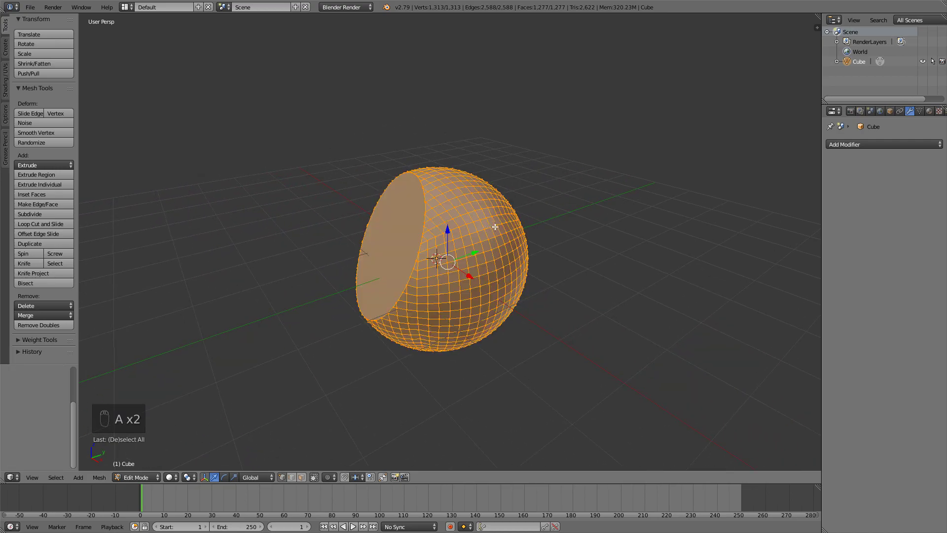
{"action": "middle_click_drag", "start_coordinate": [535, 220], "coordinate": [504, 198]}
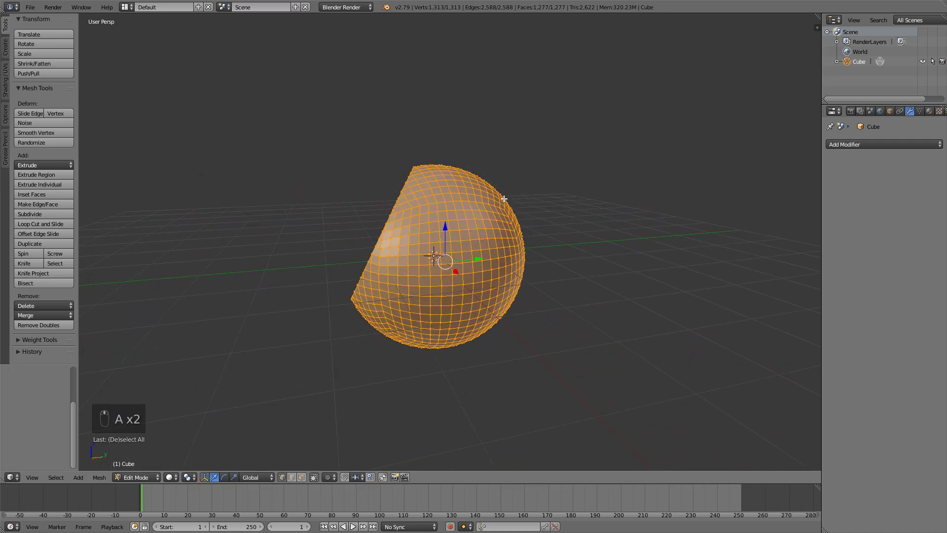
{"action": "key", "text": "space"}
{"action": "type", "text": "bisect"}
{"action": "left_click", "coordinate": [534, 204]}
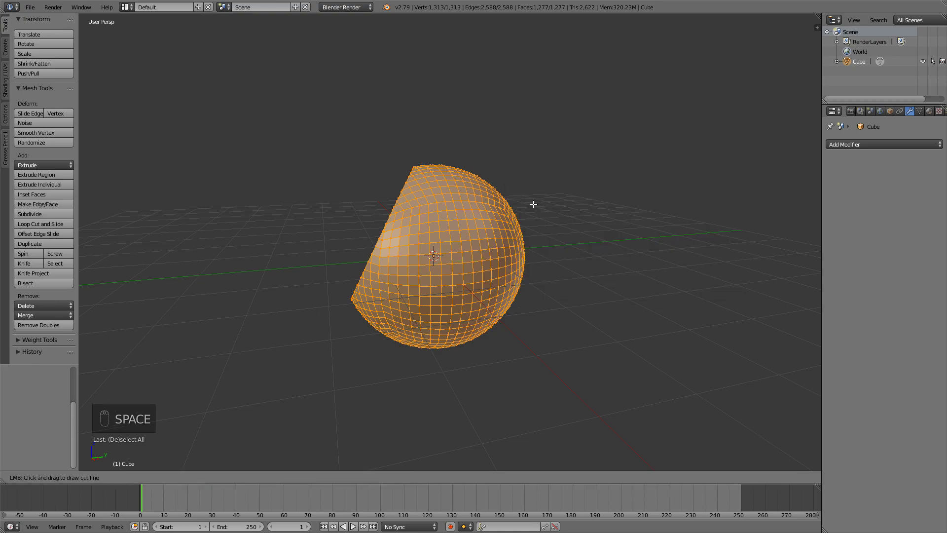
{"action": "left_click_drag", "start_coordinate": [473, 129], "coordinate": [509, 186]}
Step: Reselect the entire mesh and cut a third flat facet into a remaining rounded side with Bisect
{"action": "middle_click_drag", "start_coordinate": [510, 186], "coordinate": [437, 203]}
{"action": "middle_click_drag", "start_coordinate": [318, 199], "coordinate": [317, 181]}
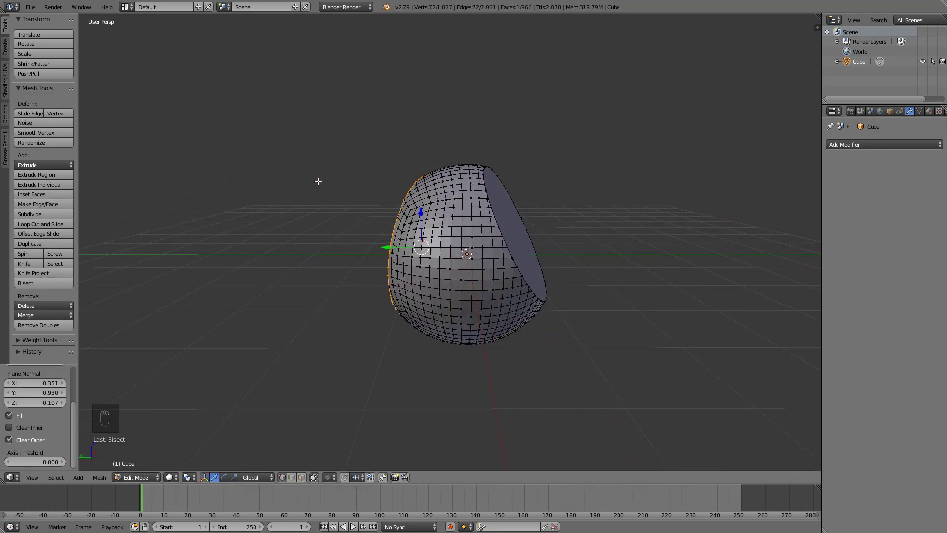
{"action": "scroll", "coordinate": [444, 243], "scroll_direction": "up", "scroll_amount": 2}
{"action": "middle_click_drag", "start_coordinate": [500, 221], "coordinate": [438, 153]}
{"action": "scroll", "coordinate": [439, 236], "scroll_direction": "down", "scroll_amount": 2}
{"action": "key", "text": "a"}
{"action": "key", "text": "a"}
{"action": "key", "text": "a"}
{"action": "key", "text": "space"}
{"action": "key", "text": "Return"}
{"action": "left_click_drag", "start_coordinate": [346, 91], "coordinate": [415, 173]}
Step: View the mesh from another angle, select everything and bisect off a fourth facet
{"action": "middle_click_drag", "start_coordinate": [415, 173], "coordinate": [487, 132]}
{"action": "key", "text": "a"}
{"action": "key", "text": "a"}
{"action": "key", "text": "a"}
{"action": "key", "text": "space"}
{"action": "key", "text": "Return"}
{"action": "left_click_drag", "start_coordinate": [486, 134], "coordinate": [533, 190]}
Step: Select all geometry and slice a fifth facet off the rounded surface with Bisect
{"action": "middle_click_drag", "start_coordinate": [567, 185], "coordinate": [496, 176]}
{"action": "key", "text": "a"}
{"action": "key", "text": "a"}
{"action": "key", "text": "space"}
{"action": "key", "text": "Return"}
{"action": "left_click_drag", "start_coordinate": [463, 141], "coordinate": [503, 114]}
Step: With the whole mesh selected, bisect away another rounded portion to form the rock's sixth facet
{"action": "middle_click_drag", "start_coordinate": [557, 170], "coordinate": [585, 152]}
{"action": "key", "text": "space"}
{"action": "key", "text": "a"}
{"action": "key", "text": "a"}
{"action": "key", "text": "a"}
{"action": "key", "text": "a"}
{"action": "key", "text": "space"}
{"action": "left_click", "coordinate": [563, 183]}
{"action": "left_click_drag", "start_coordinate": [519, 145], "coordinate": [509, 207]}
Step: Select the full mesh and cut the seventh facet of the rock with Bisect
{"action": "middle_click_drag", "start_coordinate": [582, 171], "coordinate": [475, 202]}
{"action": "key", "text": "a"}
{"action": "key", "text": "a"}
{"action": "key", "text": "space"}
{"action": "left_click", "coordinate": [495, 219]}
{"action": "left_click_drag", "start_coordinate": [423, 161], "coordinate": [420, 185]}
Step: Select the full mesh again and bisect off an eighth facet on a different rounded side
{"action": "middle_click_drag", "start_coordinate": [538, 184], "coordinate": [503, 212]}
{"action": "key", "text": "a"}
{"action": "key", "text": "a"}
{"action": "key", "text": "space"}
{"action": "key", "text": "Return"}
{"action": "left_click_drag", "start_coordinate": [471, 193], "coordinate": [470, 205]}
Step: Slice a ninth facet off the rock with Bisect and reselect the entire mesh
{"action": "middle_click_drag", "start_coordinate": [606, 208], "coordinate": [447, 168]}
{"action": "key", "text": "a"}
{"action": "key", "text": "a"}
{"action": "key", "text": "a"}
{"action": "key", "text": "space"}
{"action": "key", "text": "Return"}
{"action": "left_click_drag", "start_coordinate": [496, 166], "coordinate": [497, 182]}
{"action": "middle_click_drag", "start_coordinate": [552, 188], "coordinate": [549, 249]}
{"action": "key", "text": "a"}
{"action": "key", "text": "a"}
{"action": "key", "text": "space"}
{"action": "key", "text": "Return"}
{"action": "left_click_drag", "start_coordinate": [499, 182], "coordinate": [483, 195]}
{"action": "middle_click_drag", "start_coordinate": [607, 200], "coordinate": [599, 248]}
{"action": "key", "text": "ctrl+z"}
Step: Bisect the fully selected mesh along a different line to form the tenth facet
{"action": "key", "text": "space"}
{"action": "key", "text": "Return"}
{"action": "mouse_move", "coordinate": [569, 197]}
{"action": "left_mouse_down"}
{"action": "mouse_move", "coordinate": [575, 182]}
{"action": "mouse_move", "coordinate": [562, 212]}
{"action": "left_mouse_up"}
Step: Select the whole mesh and slice a flat facet off the rock's lower side with Bisect
{"action": "middle_click_drag", "start_coordinate": [562, 212], "coordinate": [424, 259]}
{"action": "key", "text": "a"}
{"action": "key", "text": "a"}
{"action": "key", "text": "a"}
{"action": "key", "text": "space"}
{"action": "key", "text": "Return"}
{"action": "mouse_move", "coordinate": [363, 264]}
{"action": "left_mouse_down"}
{"action": "mouse_move", "coordinate": [365, 279]}
{"action": "mouse_move", "coordinate": [352, 258]}
{"action": "left_mouse_up"}
Step: Select the whole mesh and bisect away the last rounded patch near the rock's underside
{"action": "middle_click_drag", "start_coordinate": [428, 259], "coordinate": [499, 228]}
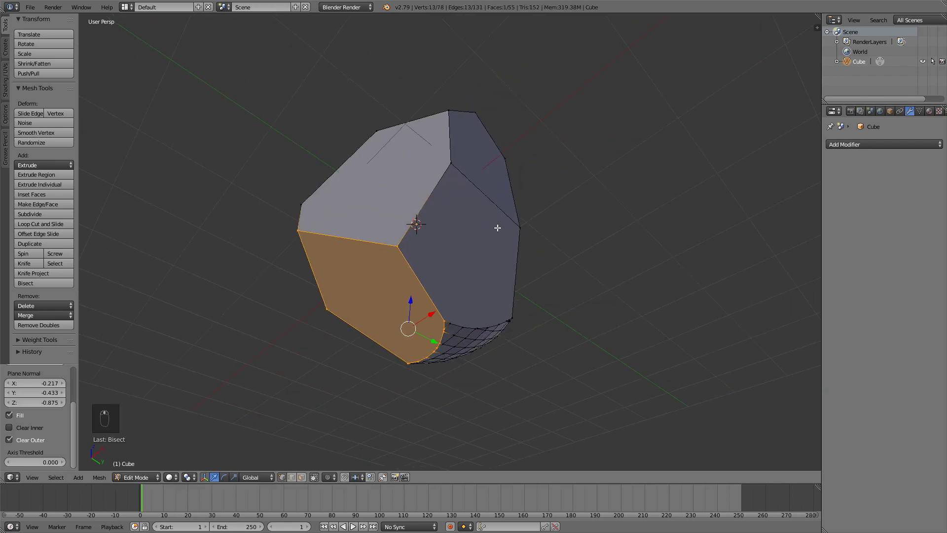
{"action": "middle_click_drag", "start_coordinate": [592, 217], "coordinate": [533, 251]}
{"action": "key", "text": "a"}
{"action": "key", "text": "a"}
{"action": "key", "text": "a"}
{"action": "key", "text": "space"}
{"action": "key", "text": "Return"}
{"action": "left_click_drag", "start_coordinate": [521, 236], "coordinate": [505, 247]}
Step: Select the whole faceted mesh and cut off one more corner with Bisect
{"action": "middle_click_drag", "start_coordinate": [651, 202], "coordinate": [521, 209]}
{"action": "key", "text": "a"}
{"action": "key", "text": "a"}
{"action": "key", "text": "space"}
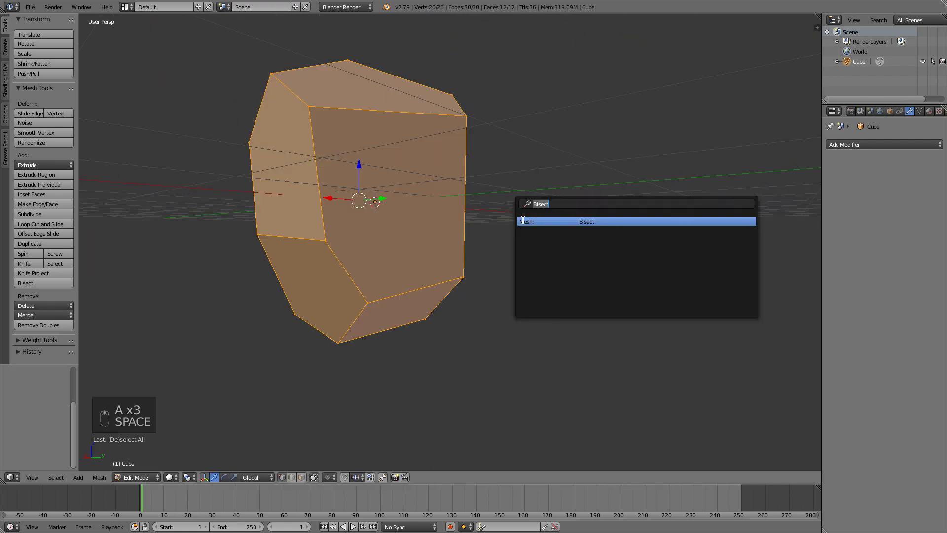
{"action": "key", "text": "Return"}
{"action": "left_click_drag", "start_coordinate": [488, 182], "coordinate": [484, 192]}
Step: Return to Object Mode and inspect the faceted rock from several sides
{"action": "key", "text": "Tab"}
{"action": "middle_click_drag", "start_coordinate": [484, 193], "coordinate": [404, 214]}
{"action": "scroll", "coordinate": [563, 184], "scroll_direction": "down", "scroll_amount": 4}
{"action": "middle_click_drag", "start_coordinate": [564, 188], "coordinate": [583, 217]}
{"action": "key", "text": "Tab"}
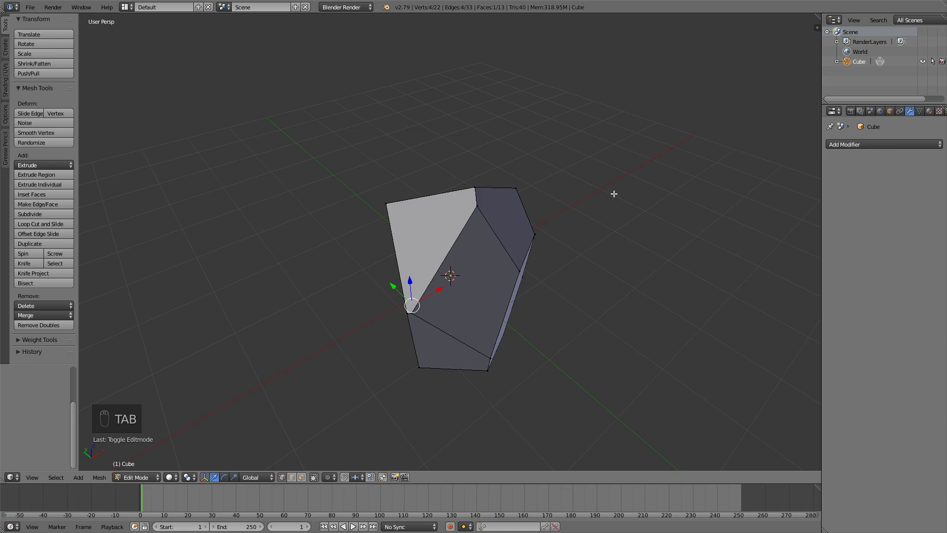
{"action": "middle_click_drag", "start_coordinate": [614, 194], "coordinate": [522, 184]}
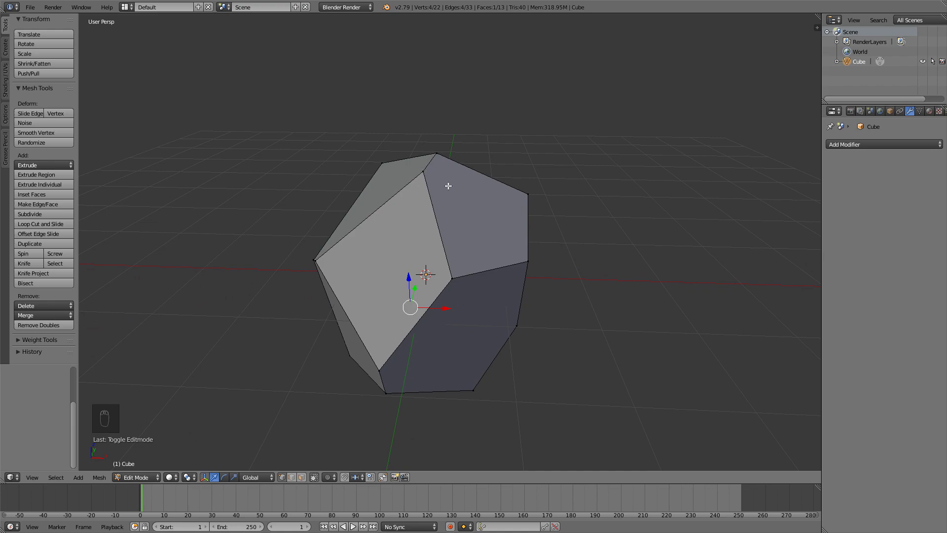
{"action": "key", "text": "ctrl+z"}
Step: In front orthographic view, move the rock straight up along Z until its lowest point sits on the ground line
{"action": "key", "text": "KP_1"}
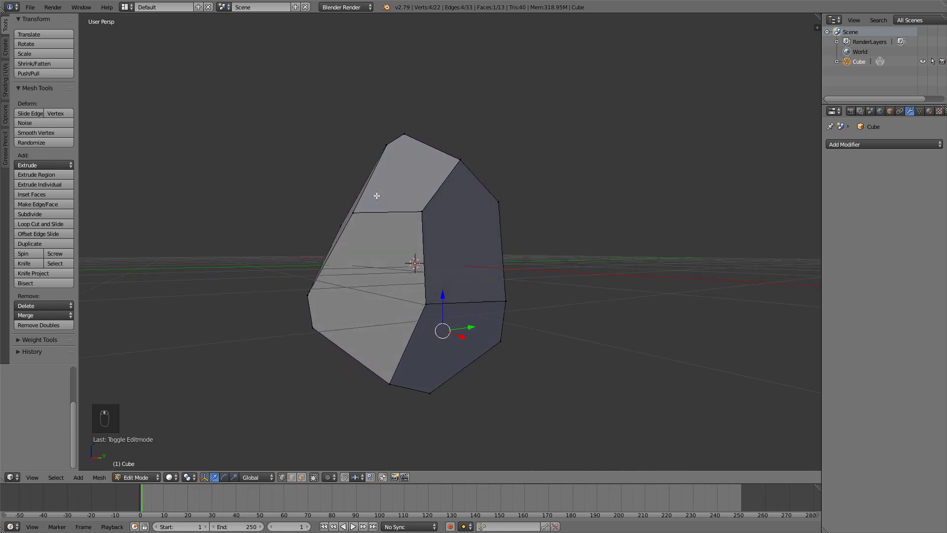
{"action": "key", "text": "KP_5"}
{"action": "middle_click_drag", "start_coordinate": [525, 264], "coordinate": [615, 210], "text": "shift"}
{"action": "scroll", "coordinate": [615, 210], "scroll_direction": "up", "scroll_amount": 2}
{"action": "key", "text": "g"}
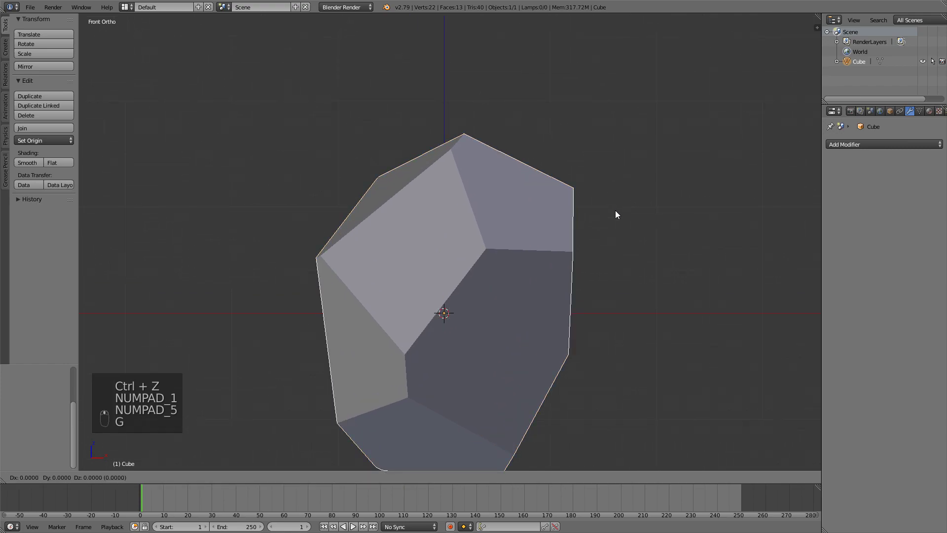
{"action": "middle_click", "coordinate": [615, 197]}
{"action": "left_click", "coordinate": [620, 38]}
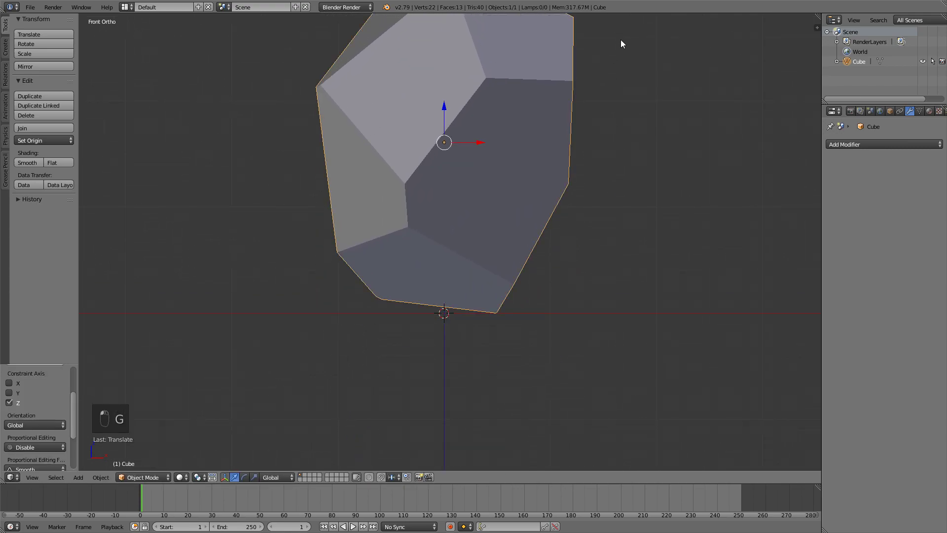
Step: Set the rock's origin to the 3D cursor at its base
{"action": "scroll", "coordinate": [541, 183], "scroll_direction": "down", "scroll_amount": 1}
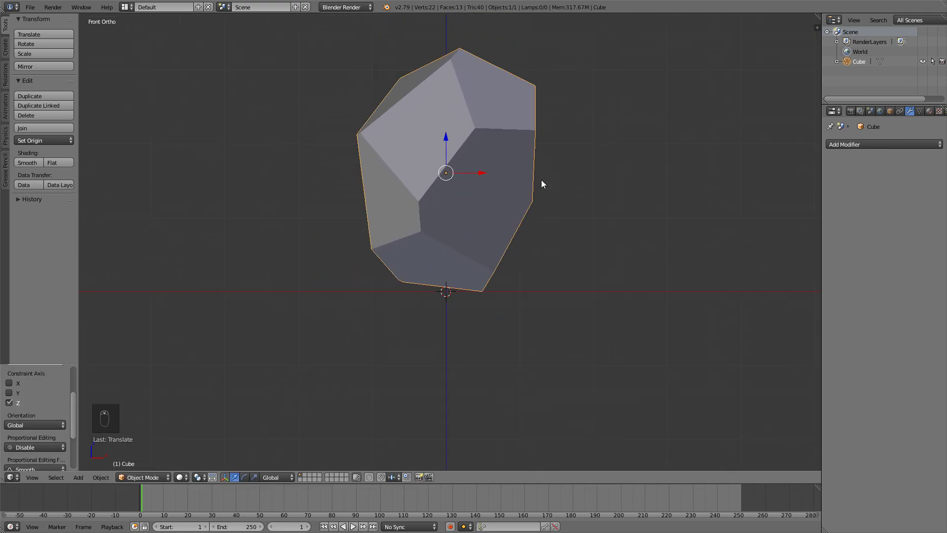
{"action": "key", "text": "ctrl+alt+shift+c"}
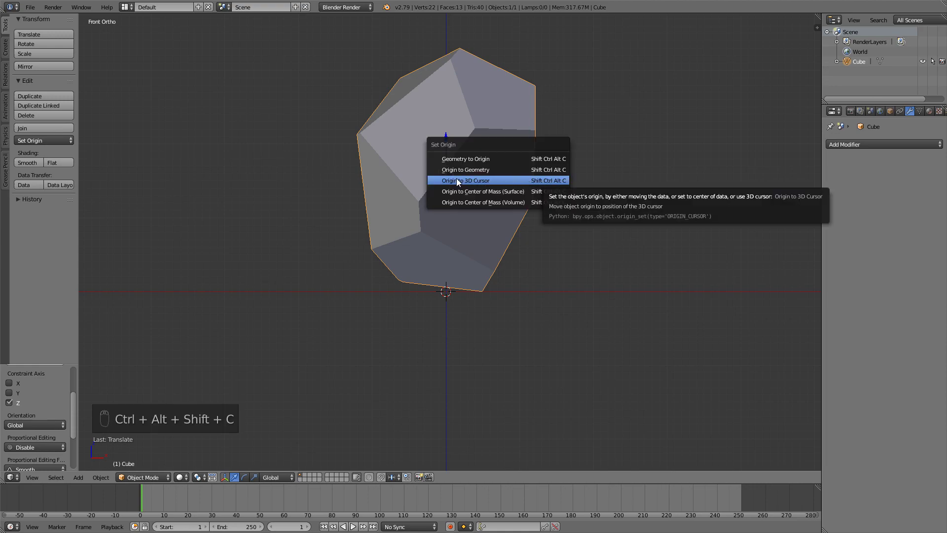
{"action": "left_click", "coordinate": [471, 180]}
Step: Return to perspective view and apply the rock's location, rotation and scale
{"action": "middle_click_drag", "start_coordinate": [489, 171], "coordinate": [474, 241]}
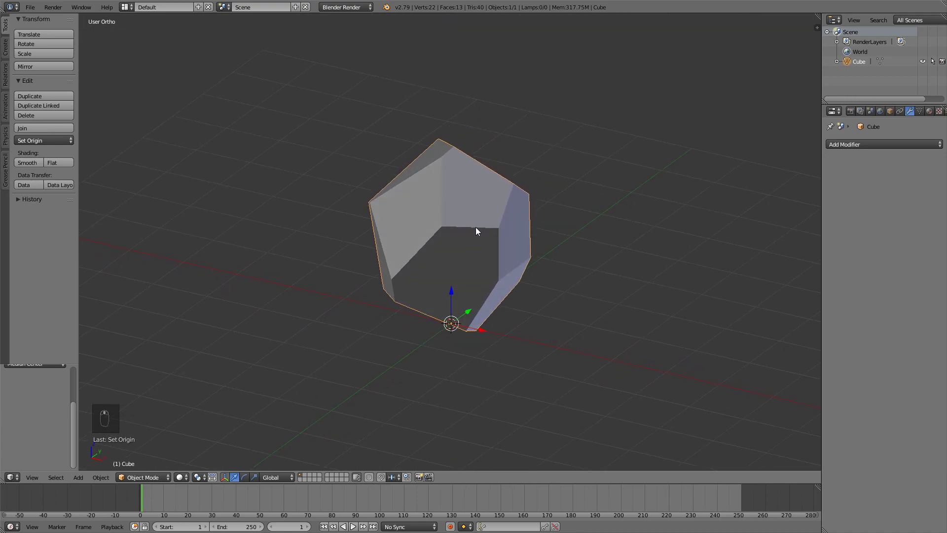
{"action": "key", "text": "KP_5"}
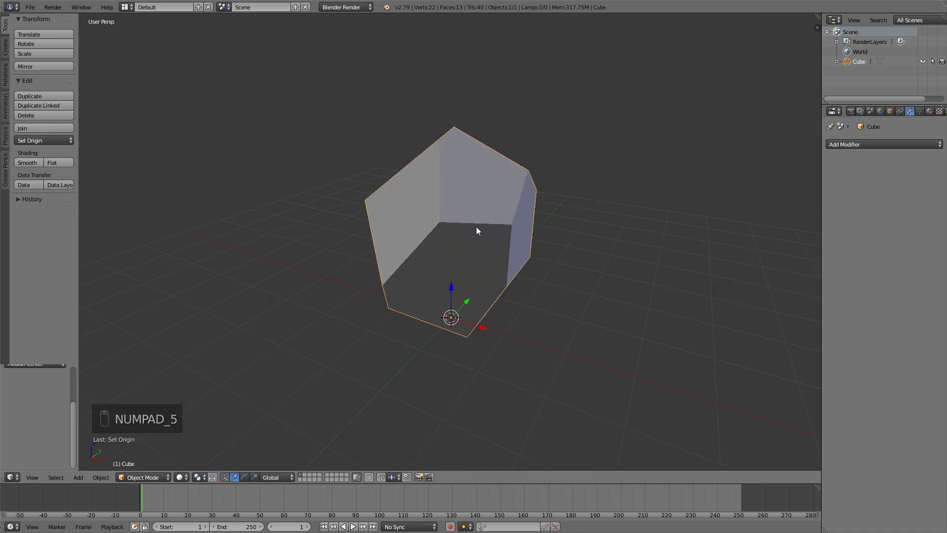
{"action": "key", "text": "ctrl+a"}
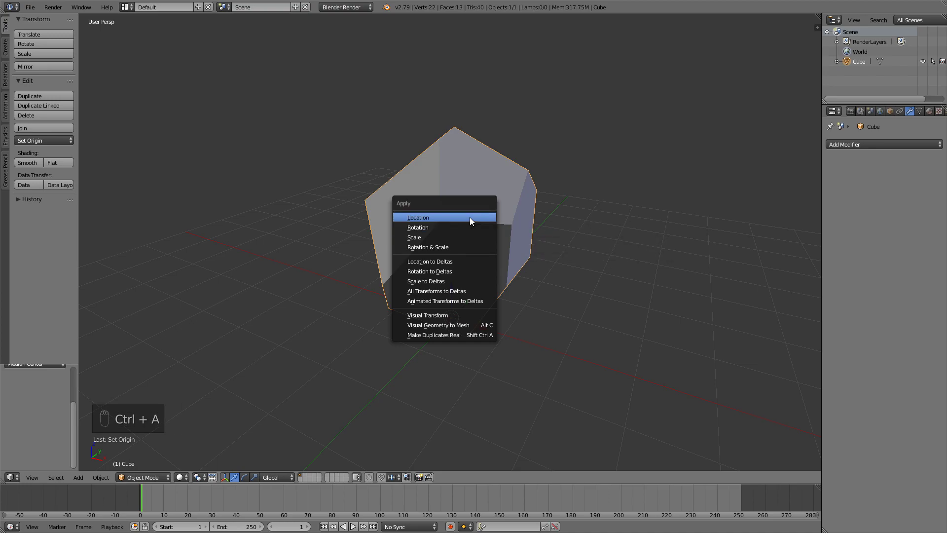
{"action": "left_click", "coordinate": [469, 217]}
{"action": "key", "text": "ctrl+a"}
{"action": "left_click", "coordinate": [464, 225]}
{"action": "key", "text": "ctrl+a"}
{"action": "left_click", "coordinate": [449, 240]}
Step: Rotate the rock -90 degrees about the X axis and apply its rotation
{"action": "middle_click_drag", "start_coordinate": [450, 239], "coordinate": [499, 245]}
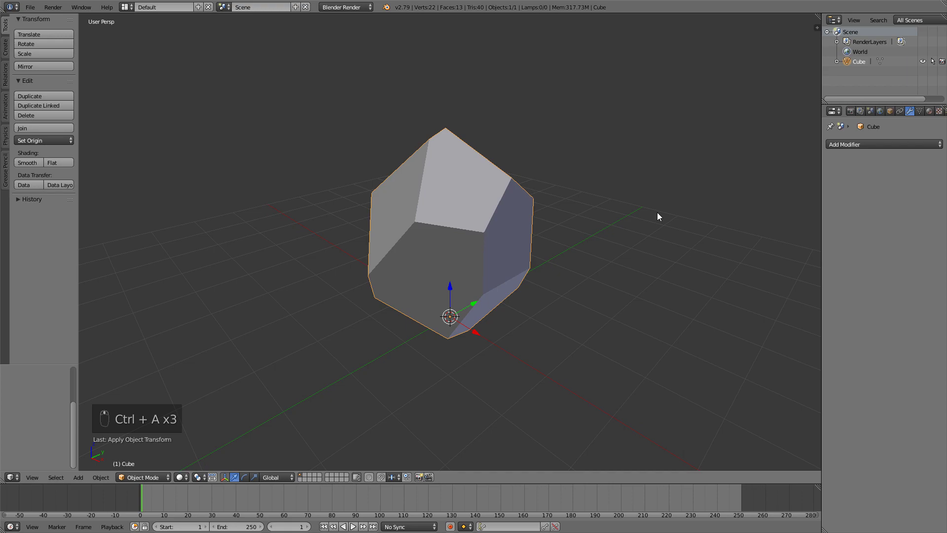
{"action": "key", "text": "r"}
{"action": "type", "text": "x-90"}
{"action": "key", "text": "Return"}
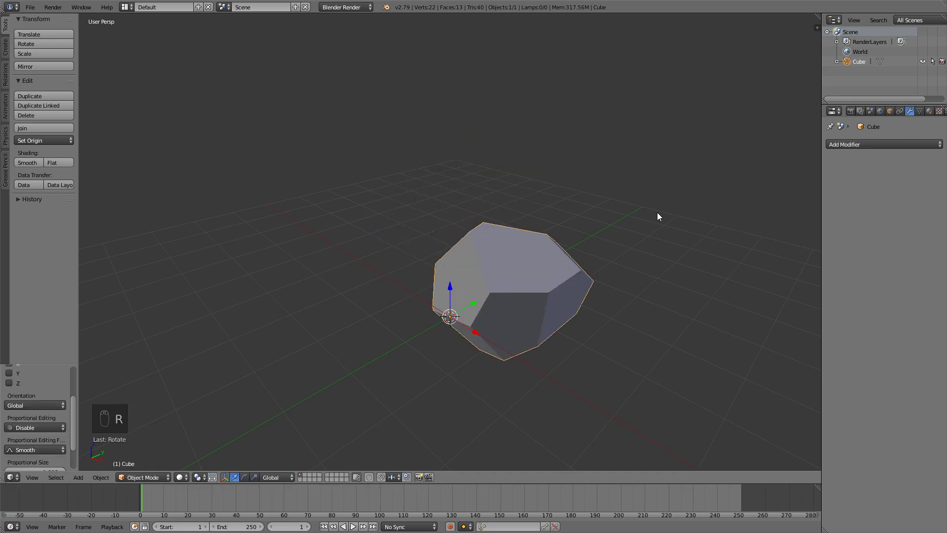
{"action": "middle_click_drag", "start_coordinate": [657, 212], "coordinate": [589, 233]}
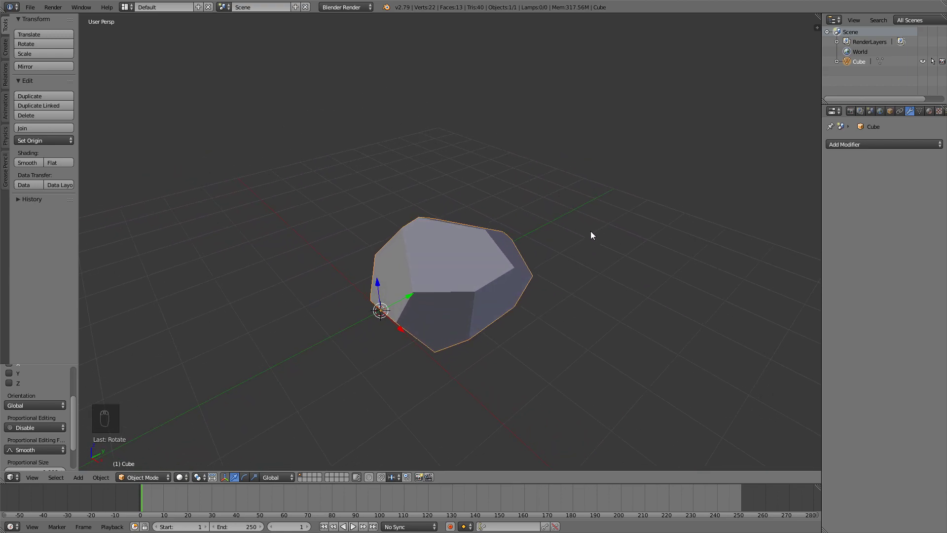
{"action": "key", "text": "ctrl+a"}
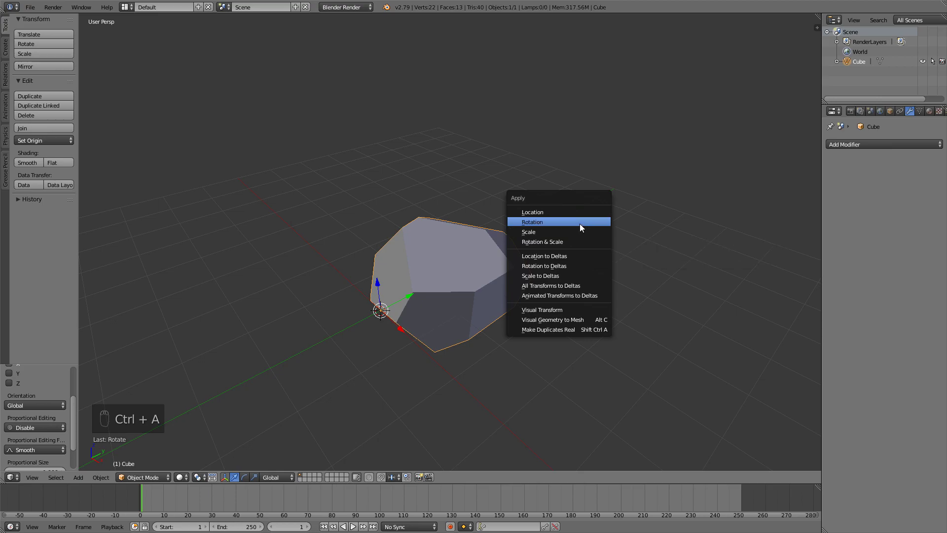
{"action": "left_click", "coordinate": [579, 223]}
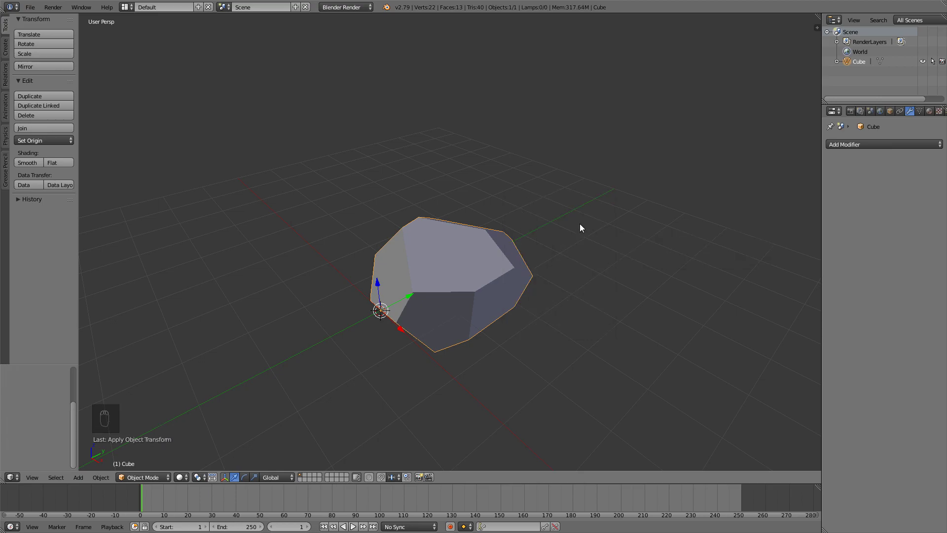
Step: Rotate the rock 90 degrees about the X axis so it stands upright again
{"action": "type", "text": "rx"}
{"action": "type", "text": "90"}
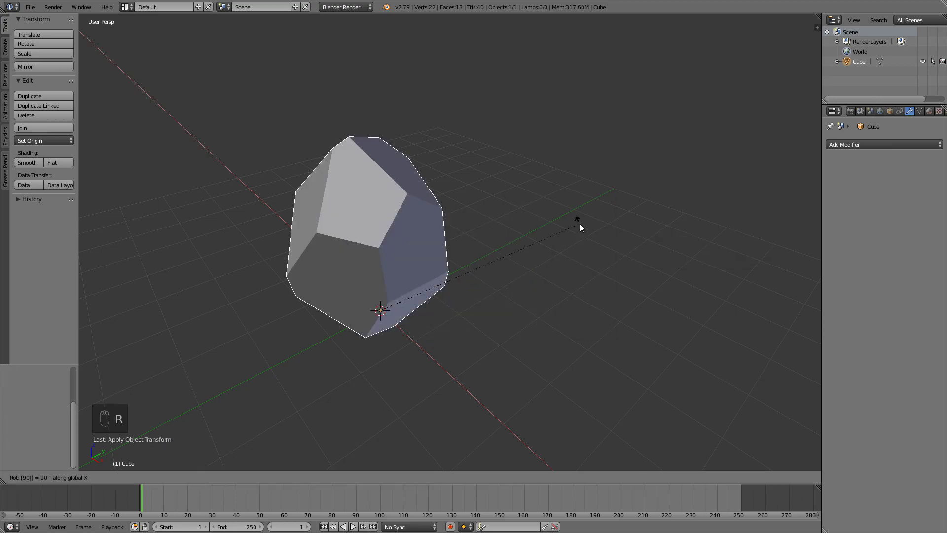
{"action": "key", "text": "Return"}
Step: Export the selected rock to the Desktop as rock.fbx in FBX 7.4 binary format
{"action": "middle_click_drag", "start_coordinate": [525, 224], "coordinate": [568, 214]}
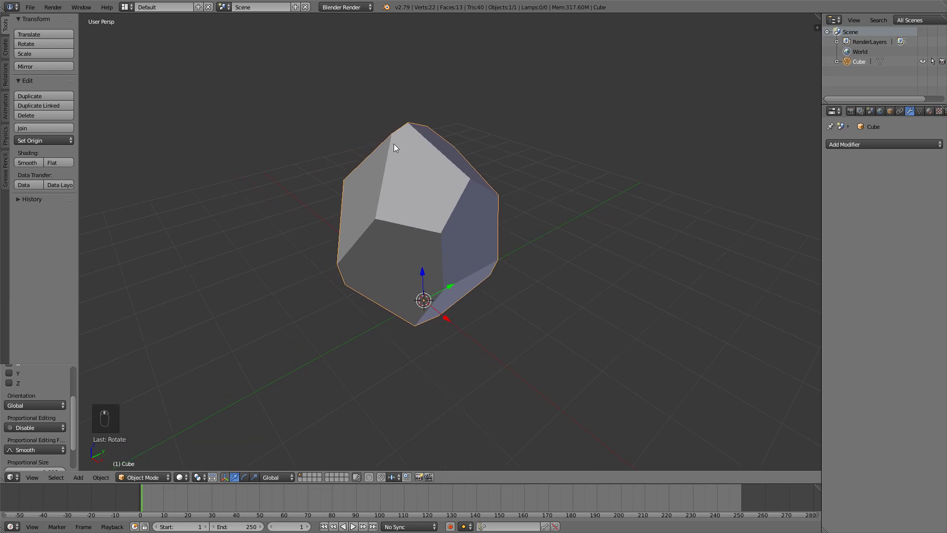
{"action": "left_click", "coordinate": [30, 7]}
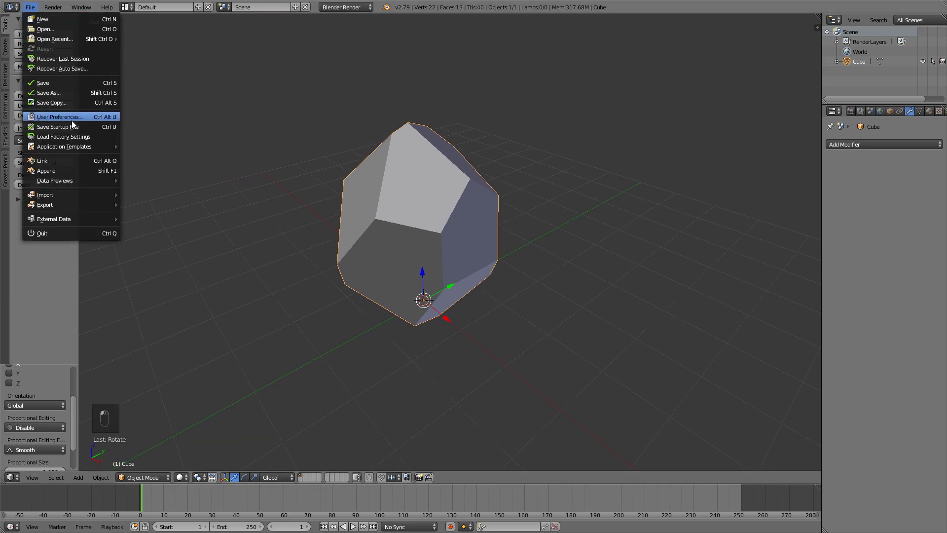
{"action": "mouse_move", "coordinate": [74, 204]}
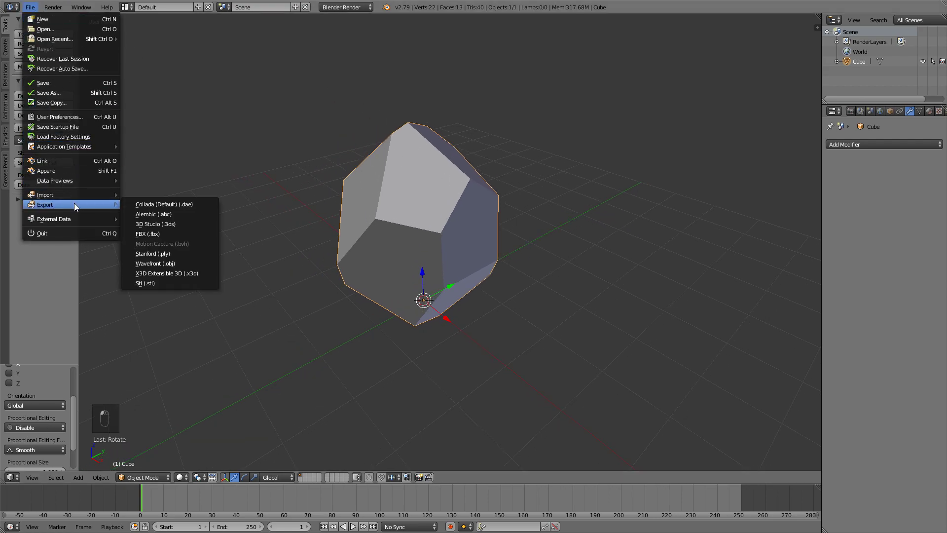
{"action": "left_click", "coordinate": [161, 234]}
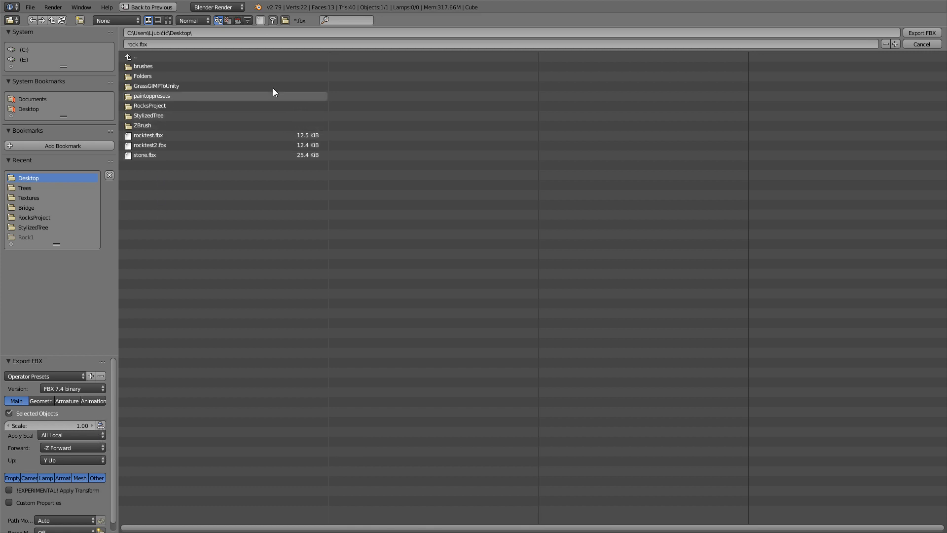
{"action": "left_click", "coordinate": [921, 32]}
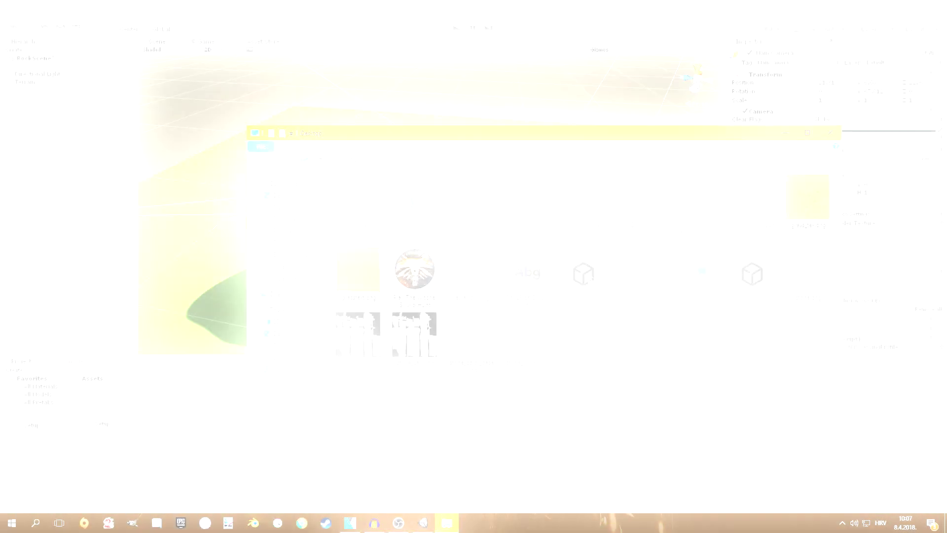
Step: Switch to Unity, import the rock FBX into the Assets folder and place the rock on the raised terrain
{"action": "left_click_drag", "start_coordinate": [584, 273], "coordinate": [187, 422]}
{"action": "left_click", "coordinate": [209, 431]}
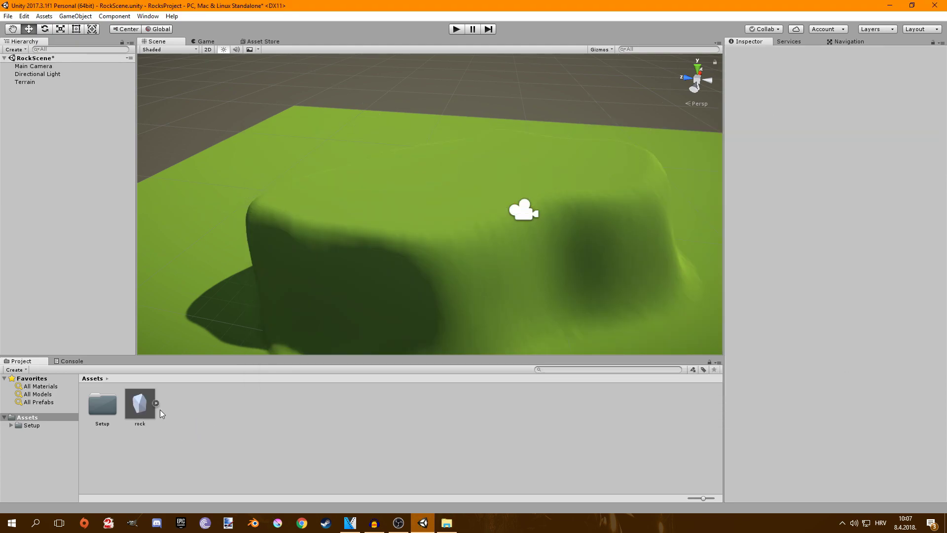
{"action": "left_click_drag", "start_coordinate": [154, 394], "coordinate": [450, 188]}
{"action": "key", "text": "d"}
{"action": "right_click_drag", "start_coordinate": [537, 213], "coordinate": [425, 193]}
{"action": "key", "text": "w"}
{"action": "key", "text": "s"}
Step: Create a material named rock_mat in the Assets folder and set its smoothness to 0
{"action": "right_click", "coordinate": [243, 413]}
{"action": "mouse_move", "coordinate": [296, 217]}
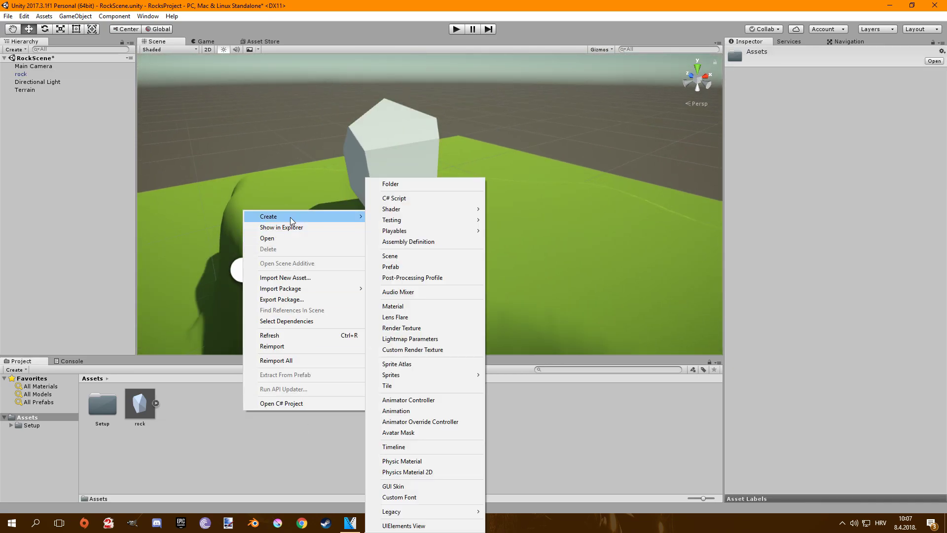
{"action": "left_click", "coordinate": [411, 306]}
{"action": "type", "text": "rock_mat"}
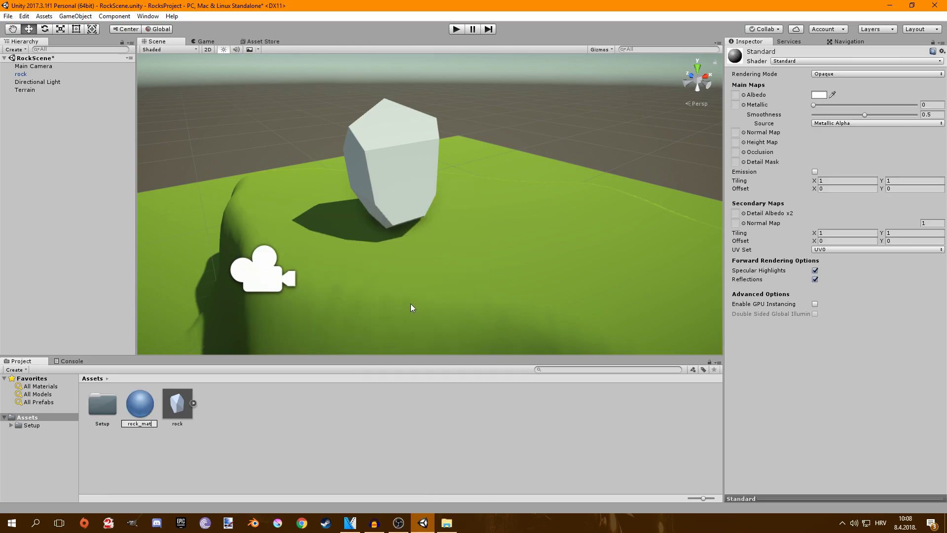
{"action": "key", "text": "Return"}
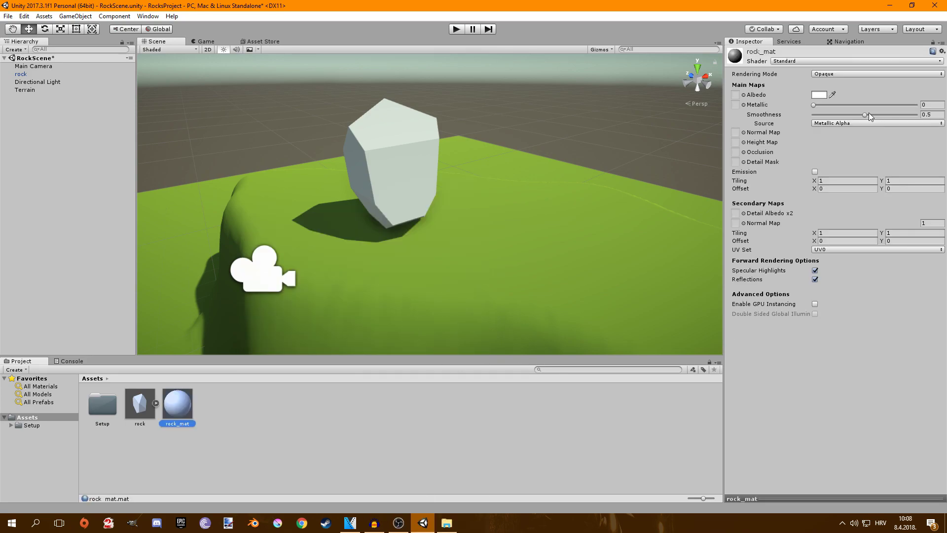
{"action": "left_click_drag", "start_coordinate": [865, 115], "coordinate": [806, 117]}
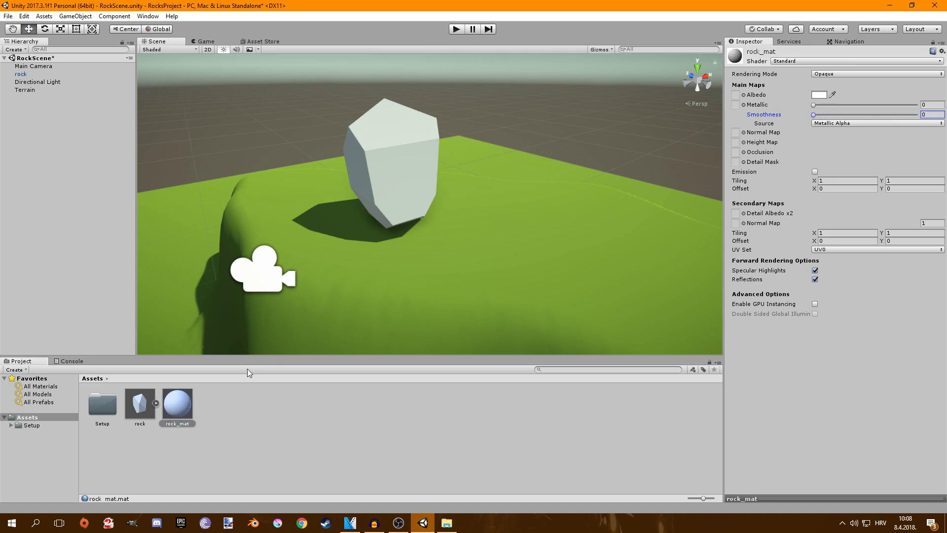
Step: Assign rock_mat to the rock in the scene and set its albedo to the grey A5A5A5
{"action": "left_click_drag", "start_coordinate": [178, 413], "coordinate": [388, 163]}
{"action": "left_click", "coordinate": [820, 95]}
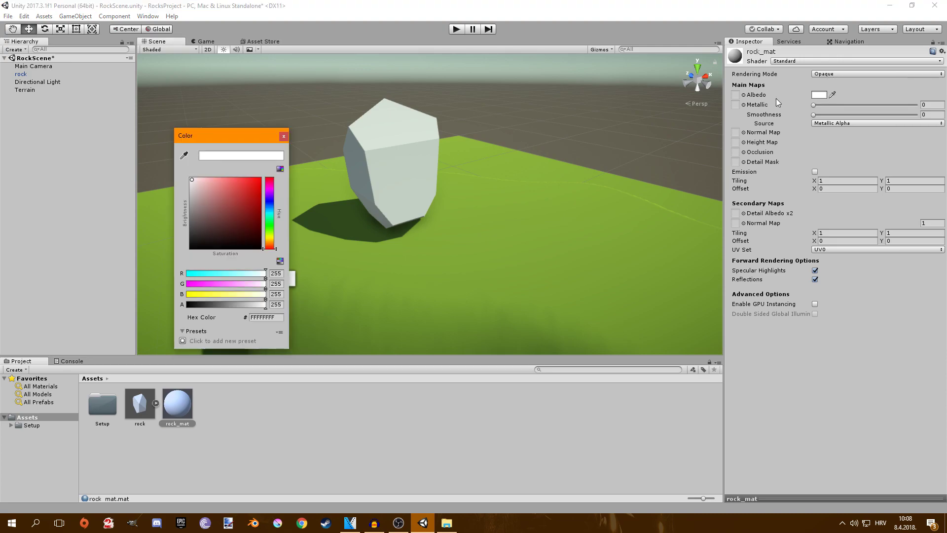
{"action": "left_click_drag", "start_coordinate": [190, 201], "coordinate": [184, 203]}
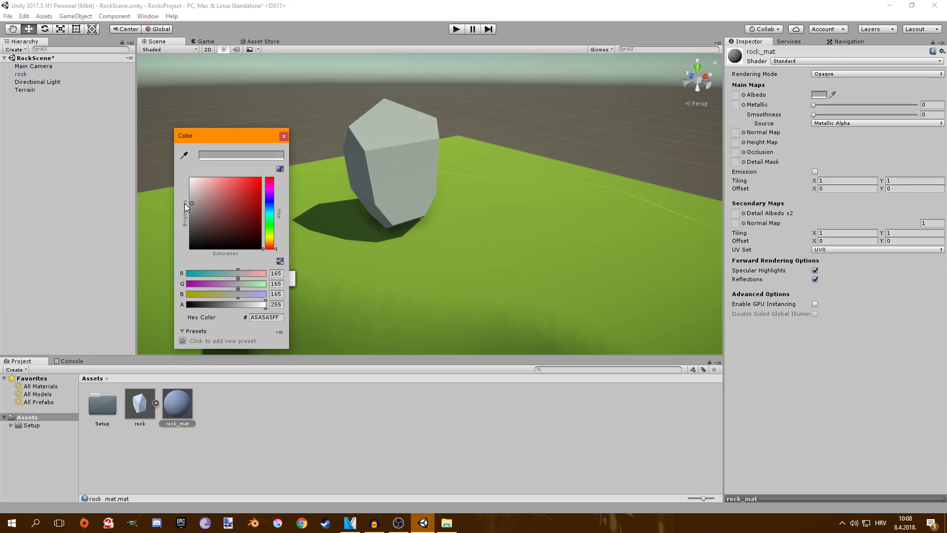
{"action": "left_click", "coordinate": [285, 135]}
{"action": "left_click_drag", "start_coordinate": [301, 151], "coordinate": [437, 240], "text": "alt"}
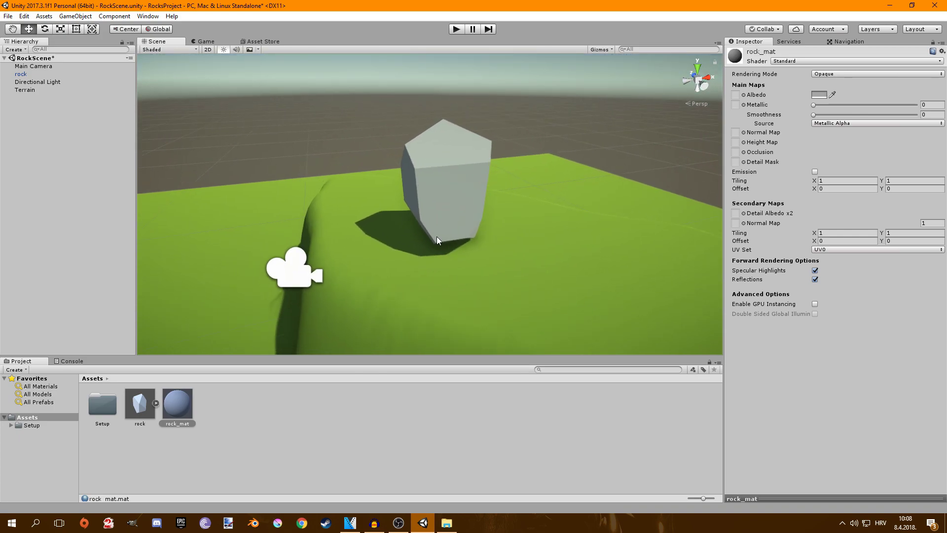
Step: Examine which effects are enabled in the MyPP post-processing profile in the Setup folder
{"action": "double_click", "coordinate": [110, 398]}
{"action": "left_click", "coordinate": [179, 405]}
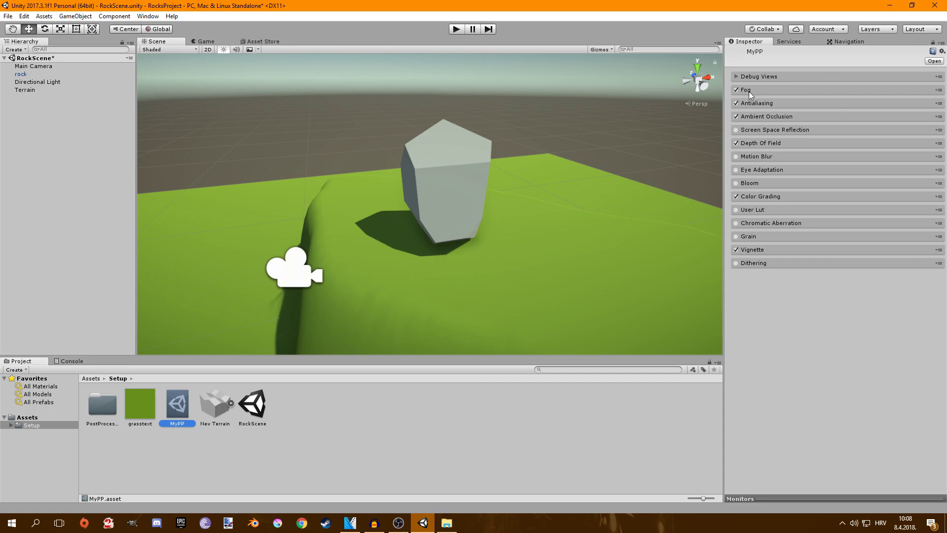
{"action": "left_click", "coordinate": [263, 41]}
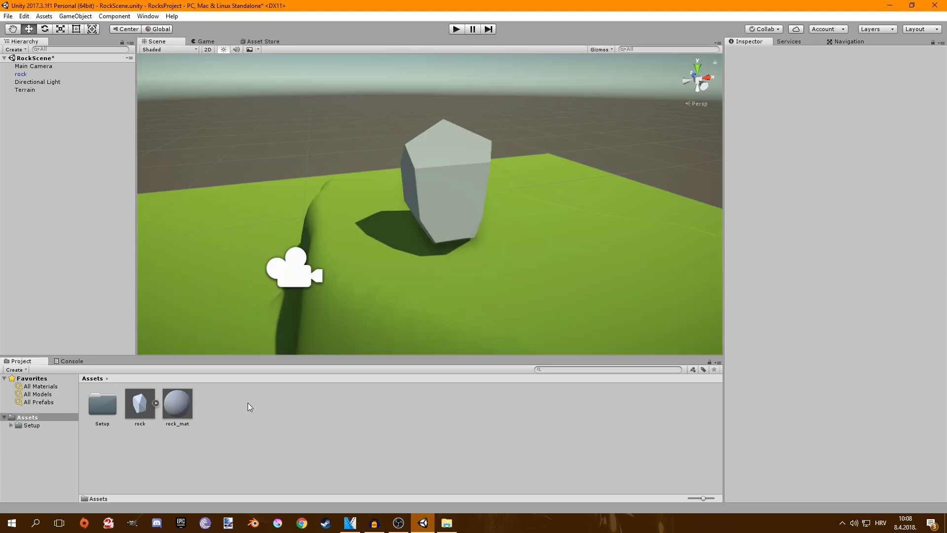
Step: Create a prefab named rock_prefab in the Assets folder and fill it with the scene's rock
{"action": "right_click", "coordinate": [247, 402]}
{"action": "mouse_move", "coordinate": [279, 215]}
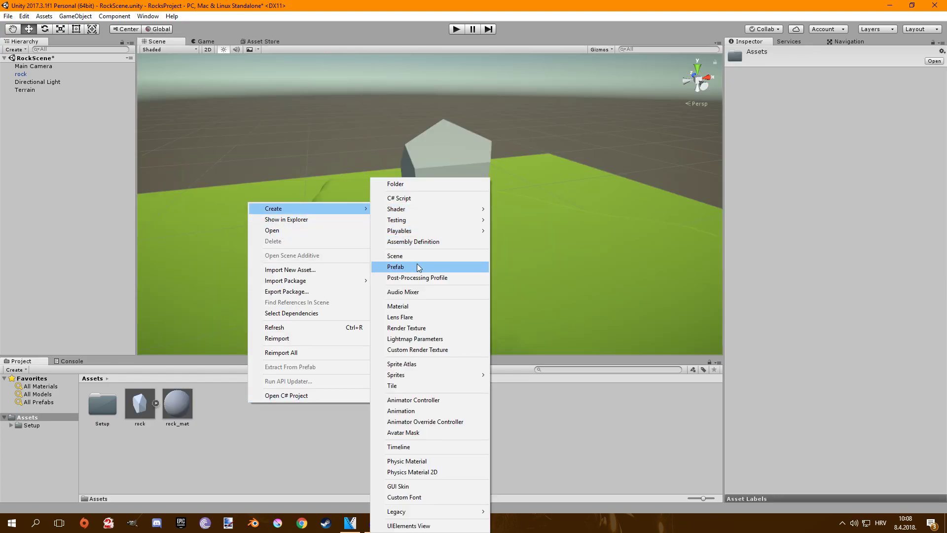
{"action": "left_click", "coordinate": [409, 264]}
{"action": "type", "text": "rock_prefab"}
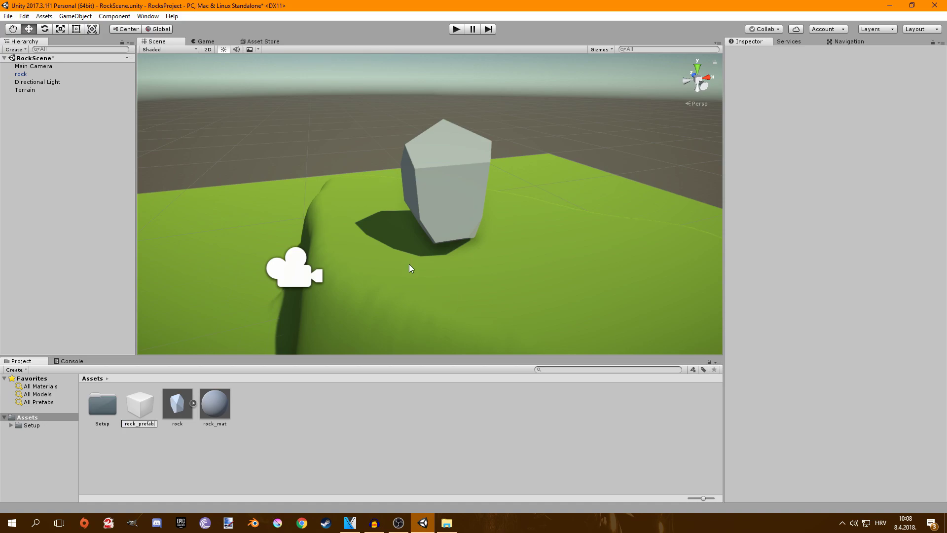
{"action": "key", "text": "Return"}
{"action": "left_click_drag", "start_coordinate": [38, 76], "coordinate": [177, 130]}
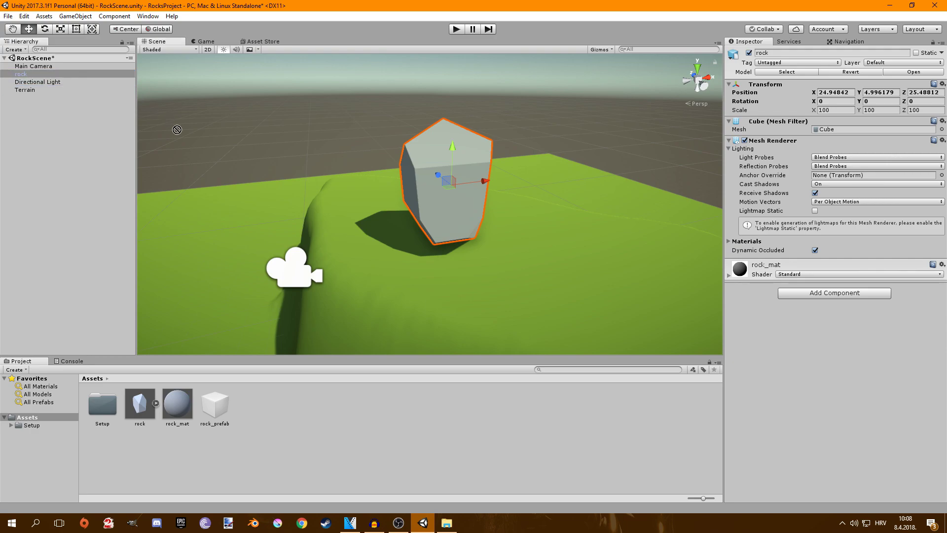
{"action": "left_click_drag", "start_coordinate": [225, 324], "coordinate": [218, 409]}
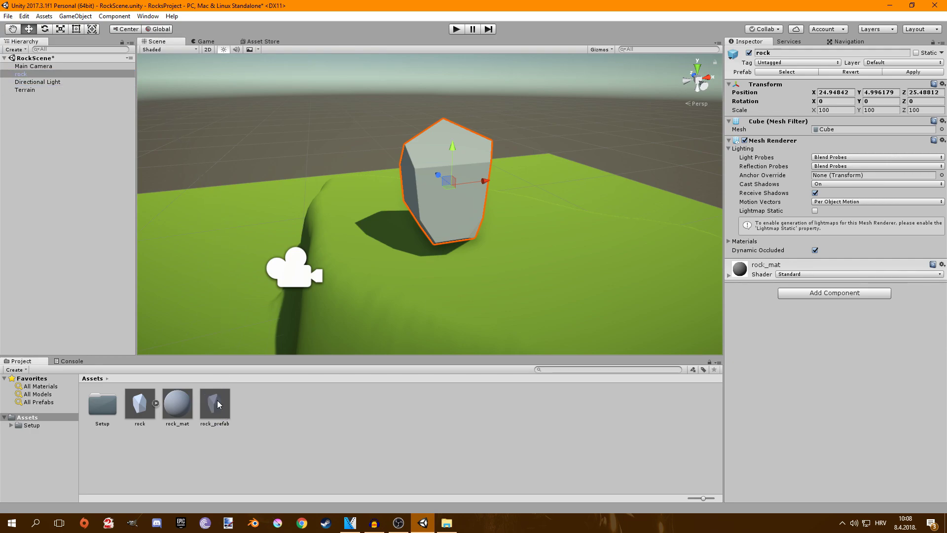
Step: Delete the original rock from the scene and place two rock_prefab instances side by side on the terrain
{"action": "left_click", "coordinate": [35, 75]}
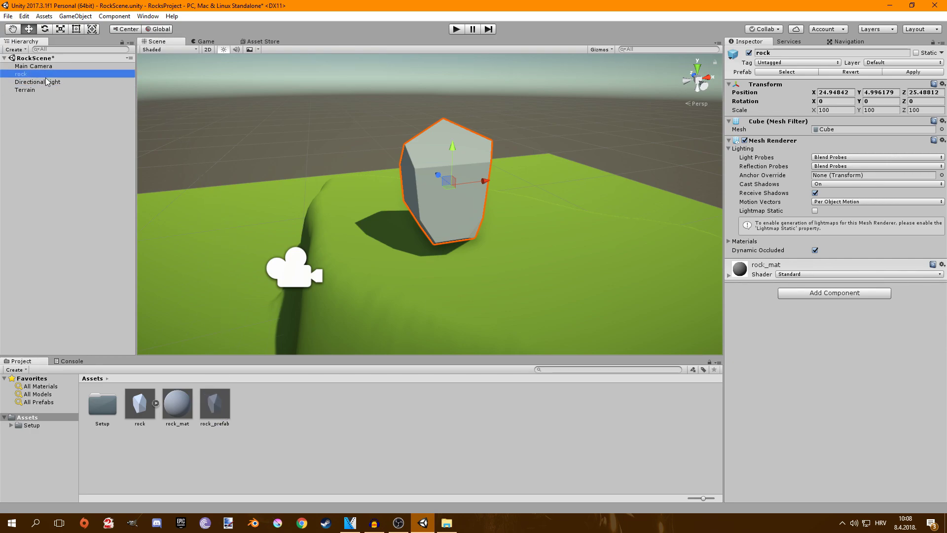
{"action": "key", "text": "Delete"}
{"action": "left_click_drag", "start_coordinate": [215, 404], "coordinate": [508, 262]}
{"action": "scroll", "coordinate": [493, 237], "scroll_direction": "up", "scroll_amount": 3}
{"action": "scroll", "coordinate": [492, 234], "scroll_direction": "down", "scroll_amount": 3}
{"action": "left_click_drag", "start_coordinate": [221, 394], "coordinate": [432, 274]}
{"action": "left_click_drag", "start_coordinate": [432, 275], "coordinate": [451, 279], "text": "alt"}
Step: Rotate the first rock_prefab instance so that it leans over on the terrain
{"action": "left_click", "coordinate": [343, 167]}
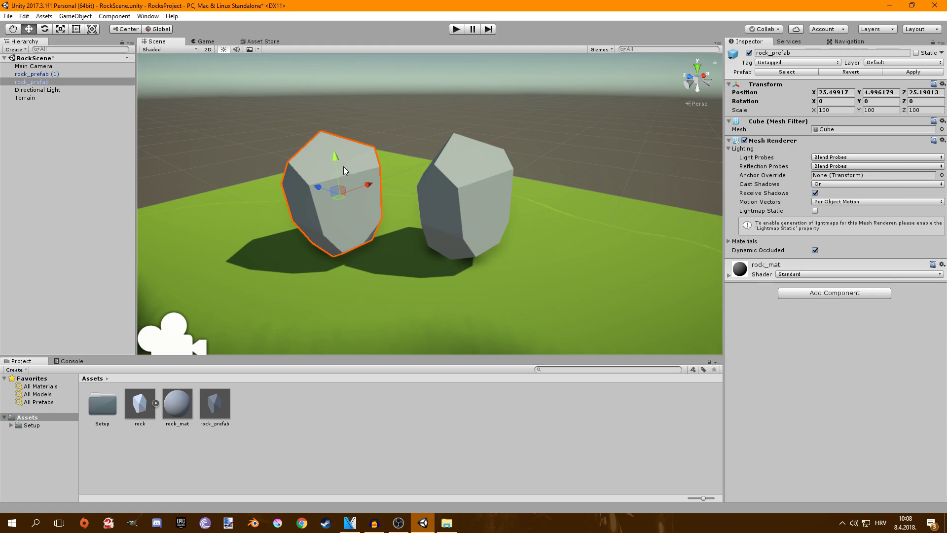
{"action": "key", "text": "e"}
{"action": "mouse_move", "coordinate": [352, 200]}
{"action": "left_mouse_down"}
{"action": "mouse_move", "coordinate": [337, 211]}
{"action": "mouse_move", "coordinate": [345, 162]}
{"action": "mouse_move", "coordinate": [339, 197]}
{"action": "left_mouse_up"}
{"action": "key", "text": "w"}
Step: Rotate the second rock_prefab instance, sink it slightly into the ground and move it against the first rock
{"action": "left_click", "coordinate": [449, 177]}
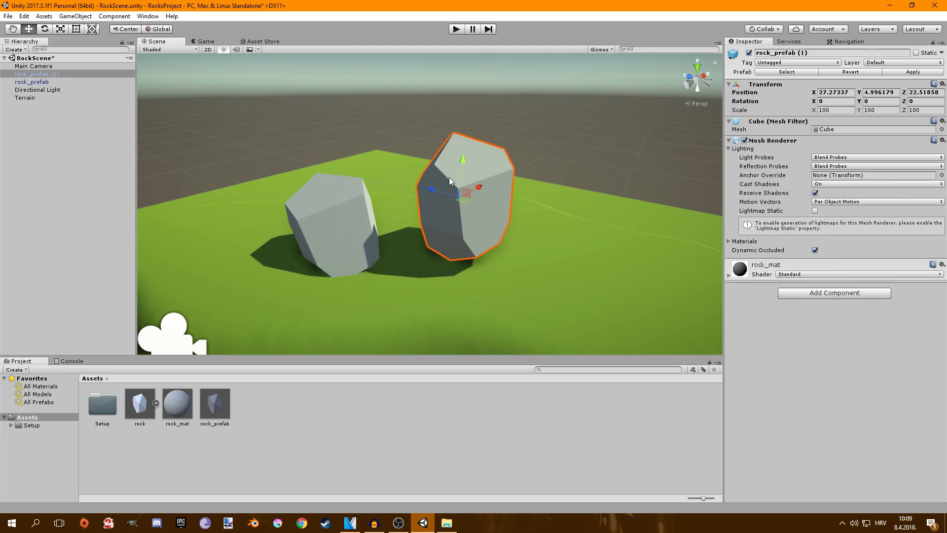
{"action": "key", "text": "e"}
{"action": "left_click_drag", "start_coordinate": [464, 210], "coordinate": [559, 207]}
{"action": "key", "text": "w"}
{"action": "left_click_drag", "start_coordinate": [465, 158], "coordinate": [464, 184]}
{"action": "left_click_drag", "start_coordinate": [460, 217], "coordinate": [377, 209]}
{"action": "key", "text": "e"}
{"action": "left_click_drag", "start_coordinate": [427, 242], "coordinate": [409, 243]}
{"action": "key", "text": "w"}
{"action": "scroll", "coordinate": [395, 239], "scroll_direction": "up", "scroll_amount": 5}
{"action": "middle_click_drag", "start_coordinate": [376, 241], "coordinate": [450, 228]}
{"action": "scroll", "coordinate": [451, 228], "scroll_direction": "down", "scroll_amount": 5}
Step: Add a third rock_prefab instance beside the first rock, tilted about -20 degrees on Z, scaled to about 49 and lowered to Y 4.4
{"action": "left_click_drag", "start_coordinate": [215, 404], "coordinate": [320, 242]}
{"action": "key", "text": "e"}
{"action": "left_click_drag", "start_coordinate": [315, 140], "coordinate": [336, 146]}
{"action": "key", "text": "r"}
{"action": "left_click_drag", "start_coordinate": [310, 179], "coordinate": [295, 191]}
{"action": "key", "text": "w"}
{"action": "left_click_drag", "start_coordinate": [308, 155], "coordinate": [317, 213]}
{"action": "left_click_drag", "start_coordinate": [347, 226], "coordinate": [370, 217]}
{"action": "left_click", "coordinate": [205, 41]}
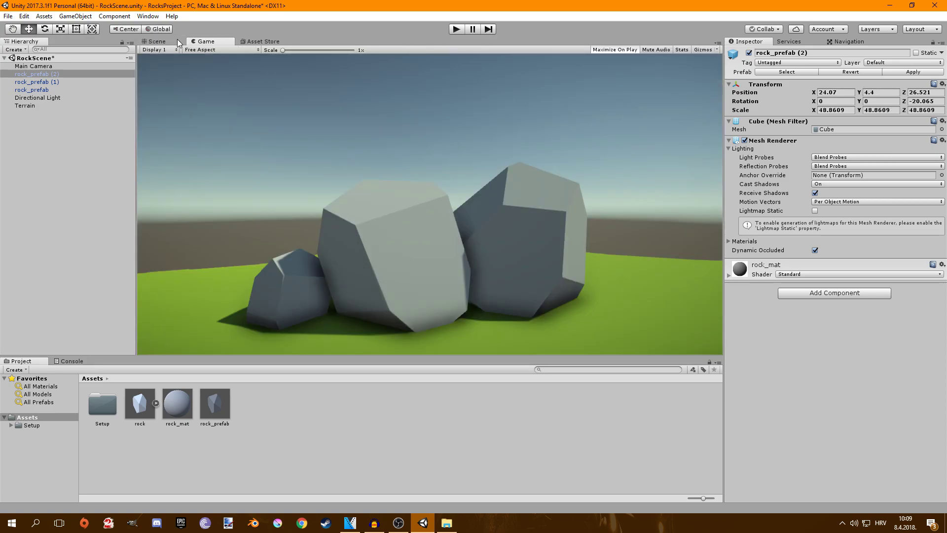
{"action": "left_click", "coordinate": [177, 40]}
Step: Add a fourth rock_prefab instance, scale it down and place it in front of the gap between the two large rocks
{"action": "left_click_drag", "start_coordinate": [215, 404], "coordinate": [458, 242]}
{"action": "key", "text": "e"}
{"action": "key", "text": "r"}
{"action": "left_click_drag", "start_coordinate": [433, 167], "coordinate": [449, 210]}
{"action": "key", "text": "w"}
{"action": "left_click_drag", "start_coordinate": [471, 219], "coordinate": [461, 224]}
{"action": "left_click", "coordinate": [205, 41]}
{"action": "left_click", "coordinate": [167, 41]}
Step: Add a fifth rock_prefab instance behind the group, turned about -203 degrees on Y and scaled to about 126
{"action": "key", "text": "e"}
{"action": "left_click_drag", "start_coordinate": [215, 404], "coordinate": [401, 153]}
{"action": "key", "text": "r"}
{"action": "key", "text": "w"}
{"action": "key", "text": "ctrl+2"}
{"action": "key", "text": "ctrl+1"}
Step: Check the rock pile through the game camera and run the scene in play mode
{"action": "left_click", "coordinate": [205, 42]}
{"action": "left_click", "coordinate": [163, 41]}
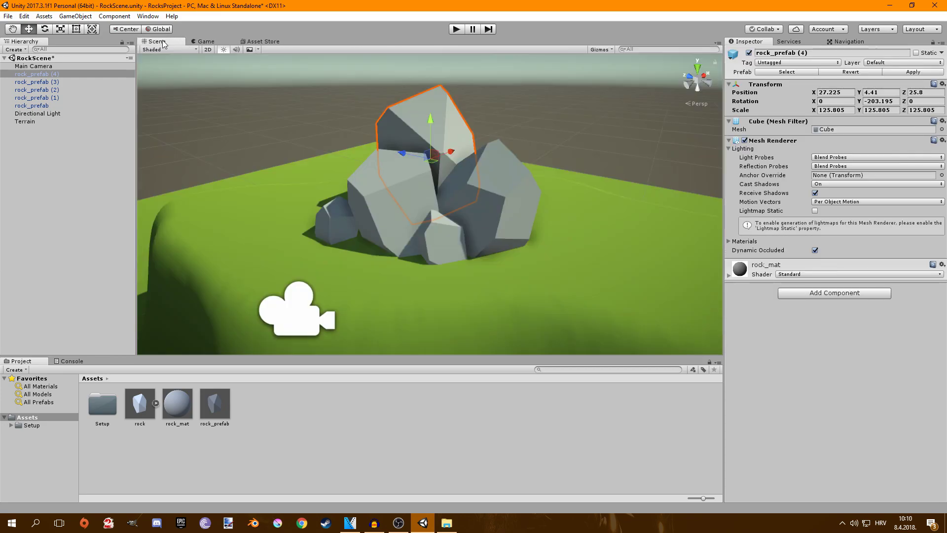
{"action": "left_click", "coordinate": [452, 30]}
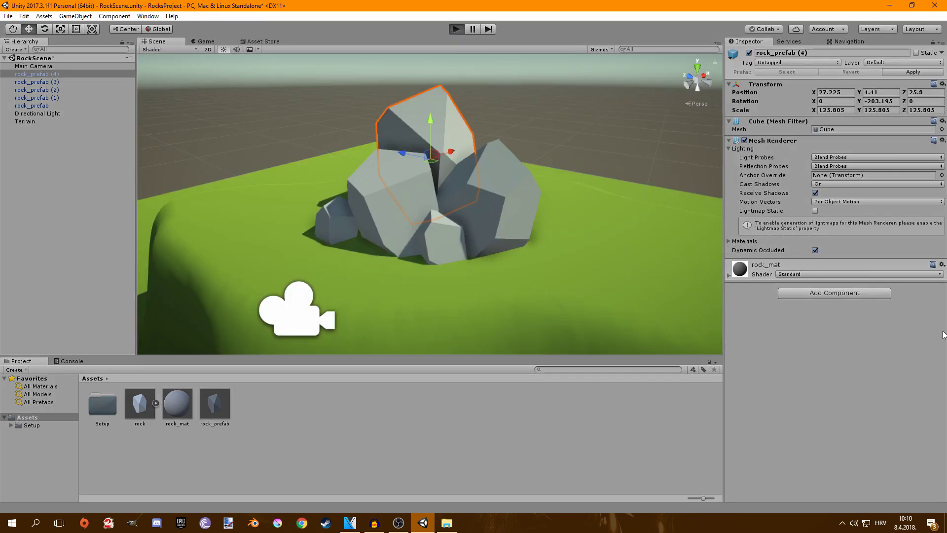